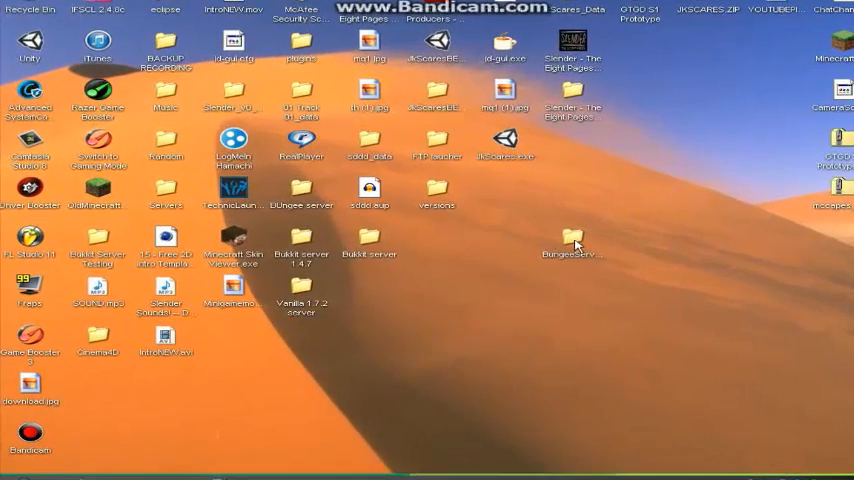
Browse into the BungeeServers folder on the desktop and look through its BungeeCord subfolder.
key(F3)
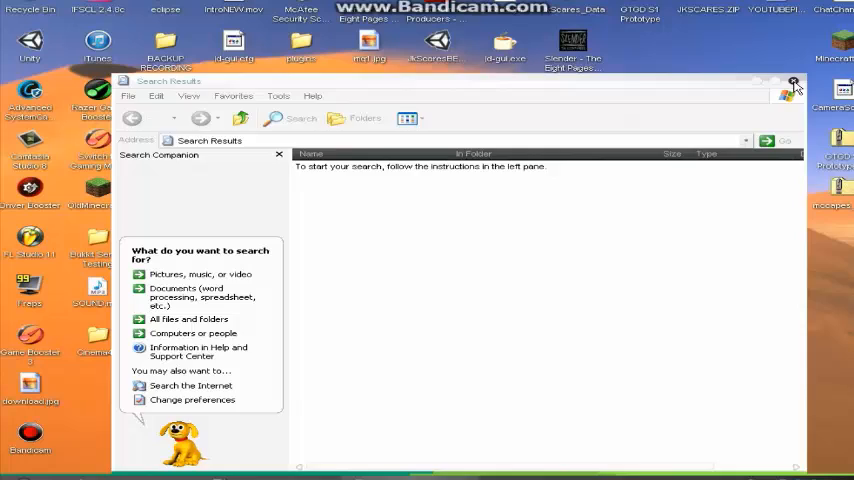
click(793, 83)
click(505, 288)
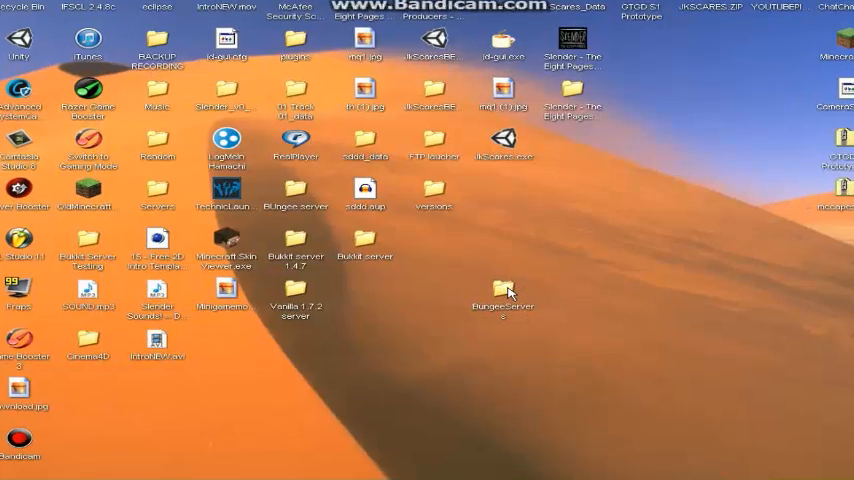
double_click(505, 288)
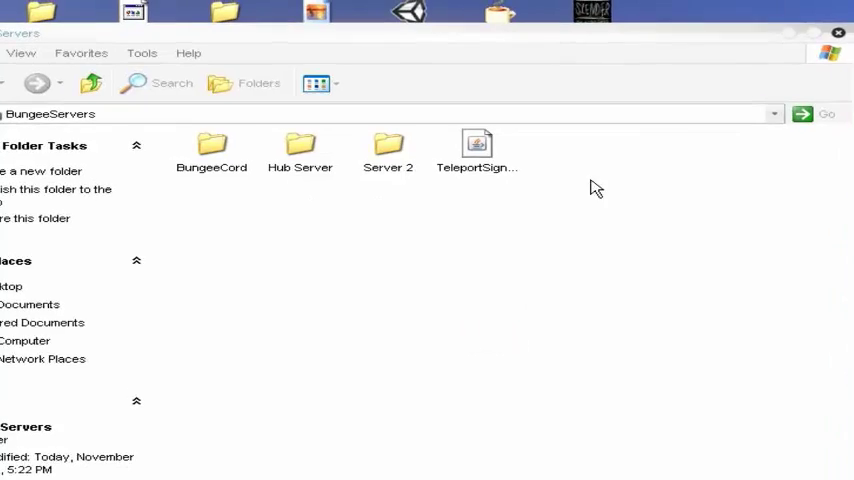
drag(610, 185, 245, 185)
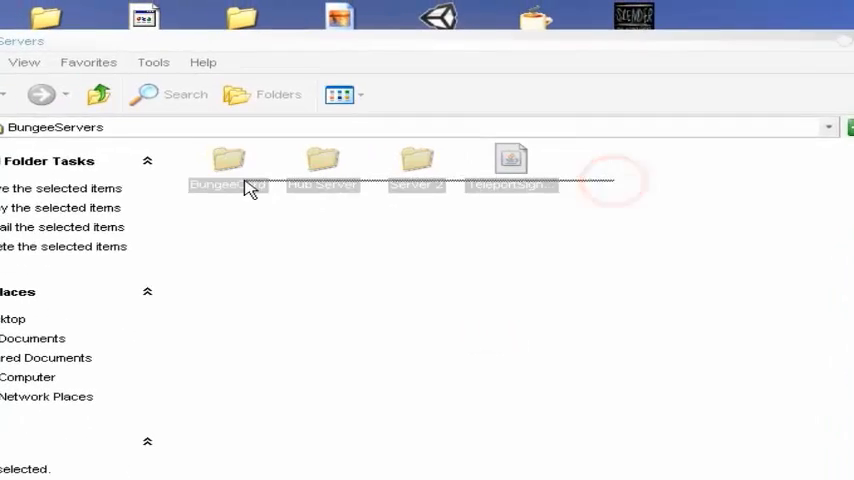
double_click(225, 168)
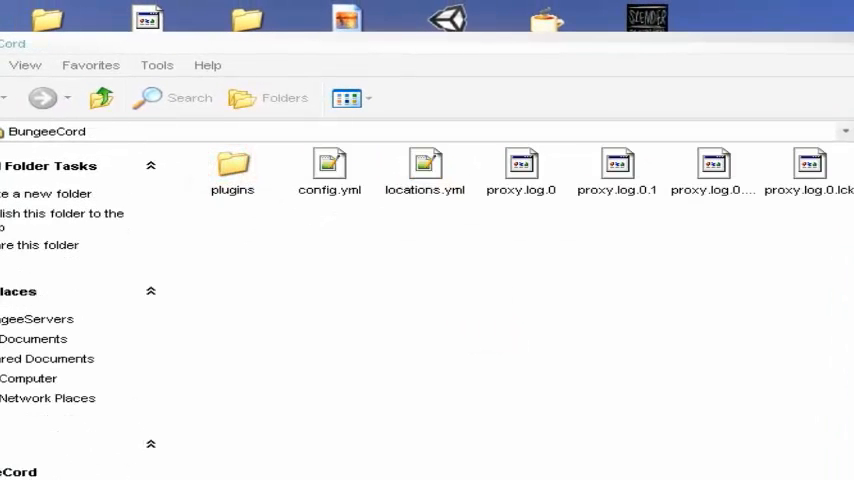
click(20, 98)
Move TeleportSigns.jar into Hub Server\plugins and return to the Hub Server folder.
click(330, 172)
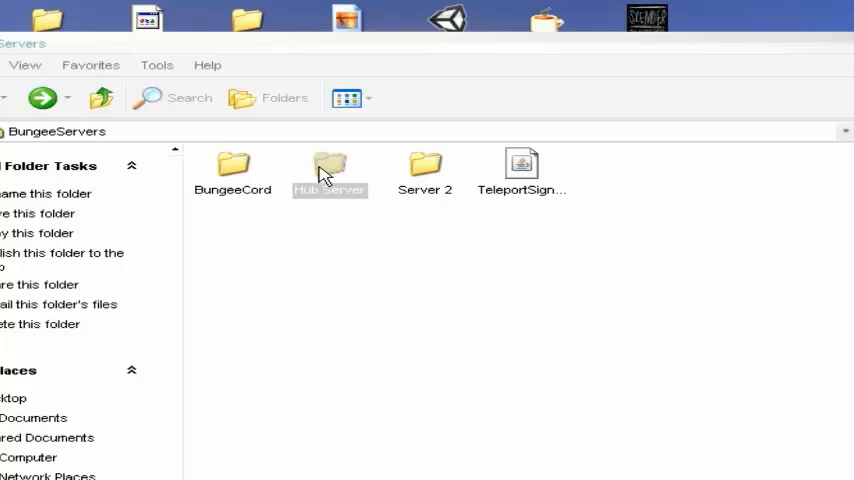
click(522, 172)
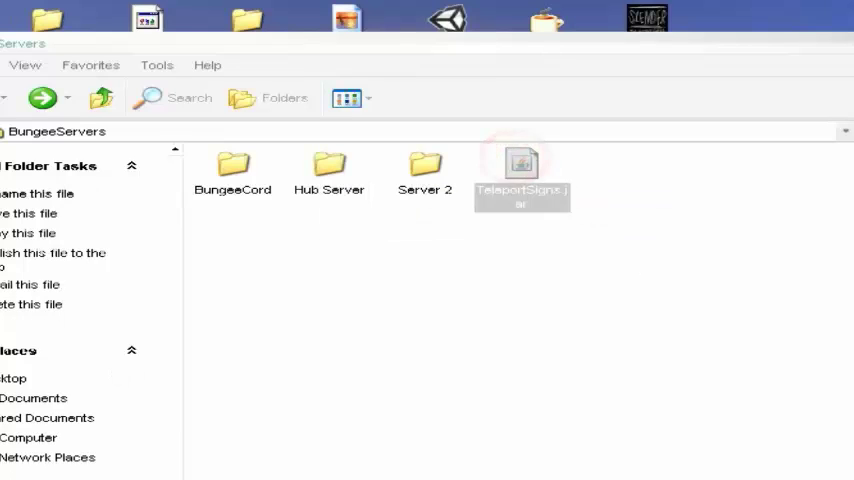
double_click(330, 172)
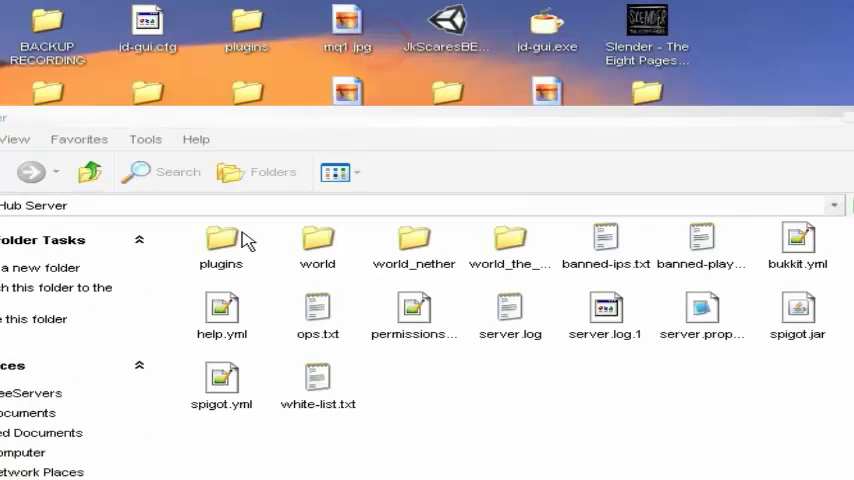
double_click(230, 242)
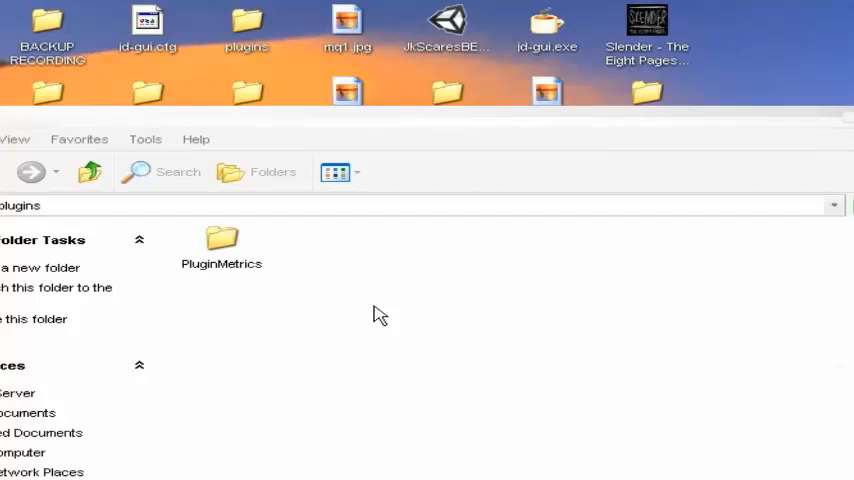
drag(390, 250, 323, 252)
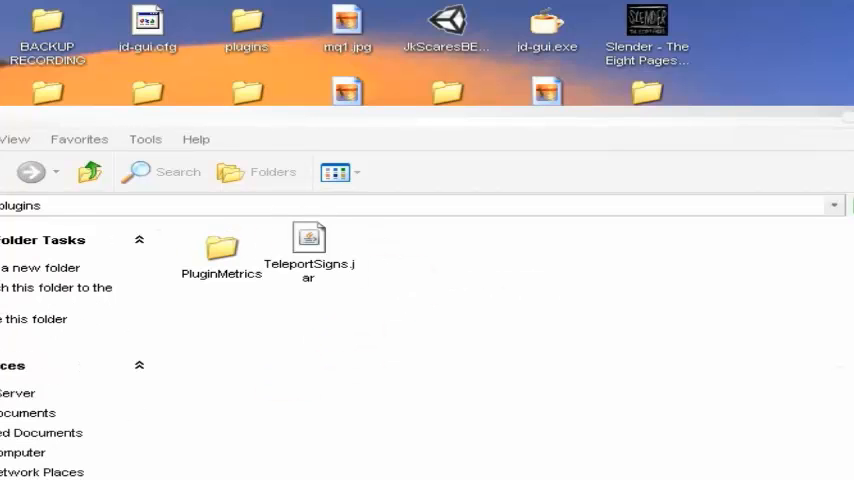
key(BackSpace)
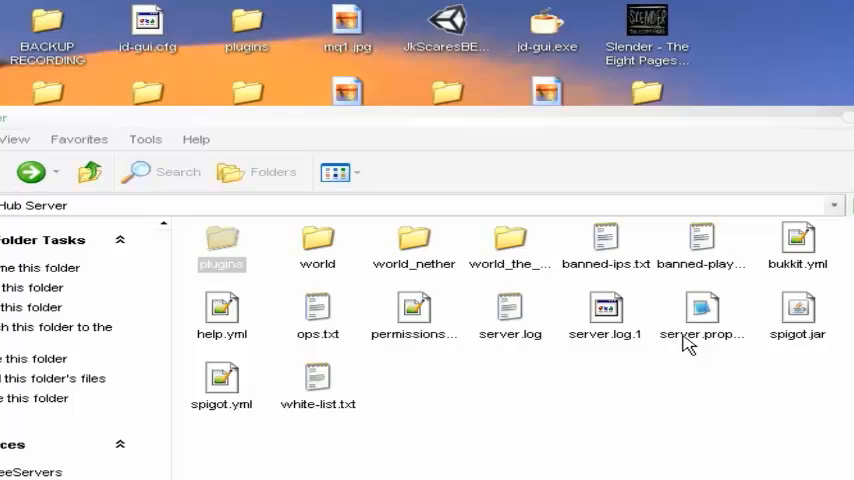
Start the Hub Server by running its start.bat script.
drag(451, 120, 700, 255)
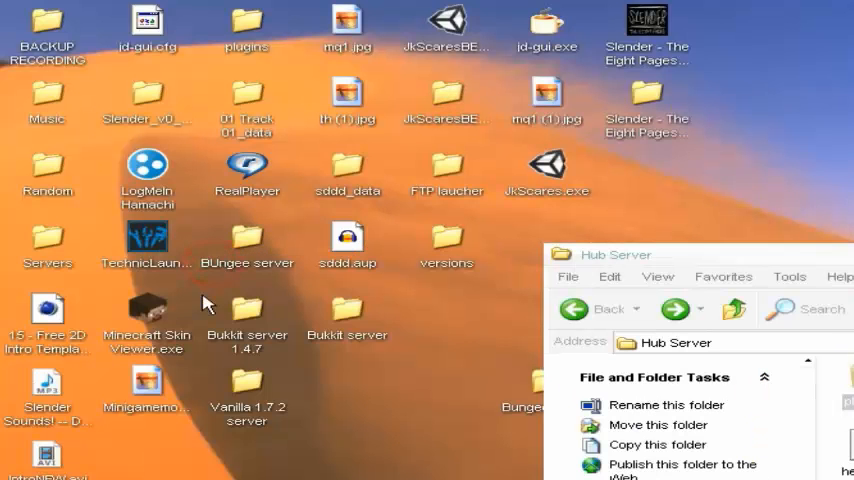
double_click(248, 318)
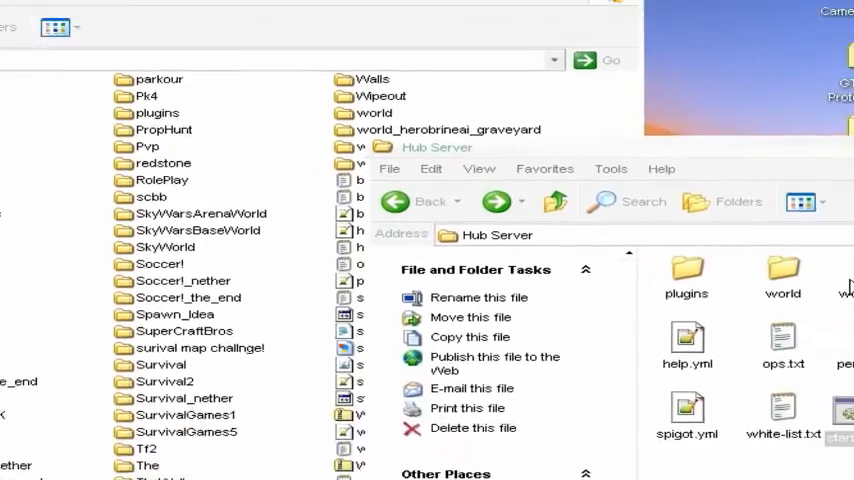
double_click(845, 412)
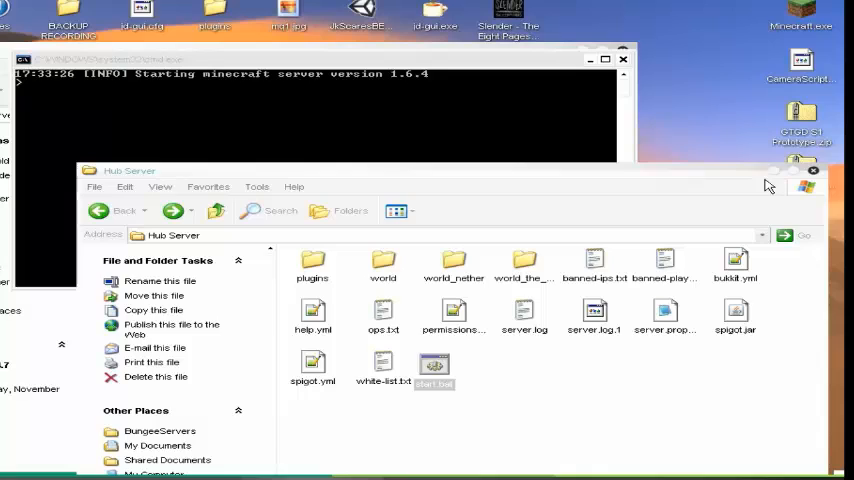
List the console's loaded plugins with 'pl', confirming TeleportSigns, then minimize the console.
click(811, 171)
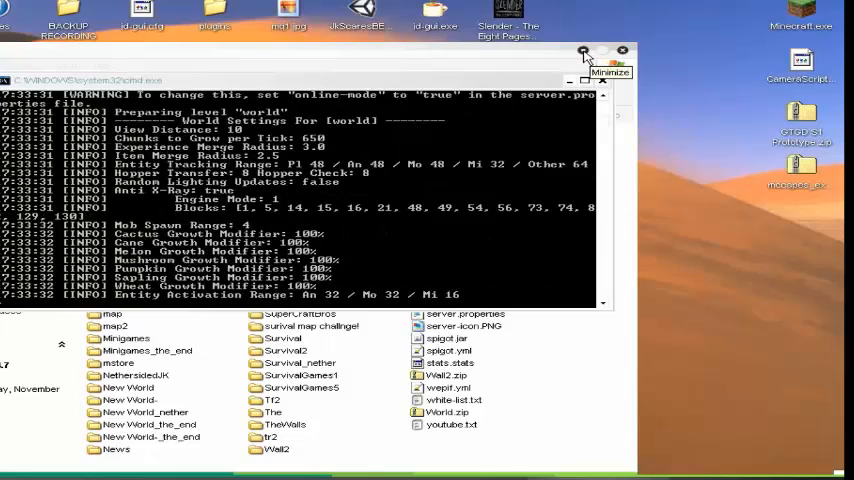
click(586, 55)
text(BB)
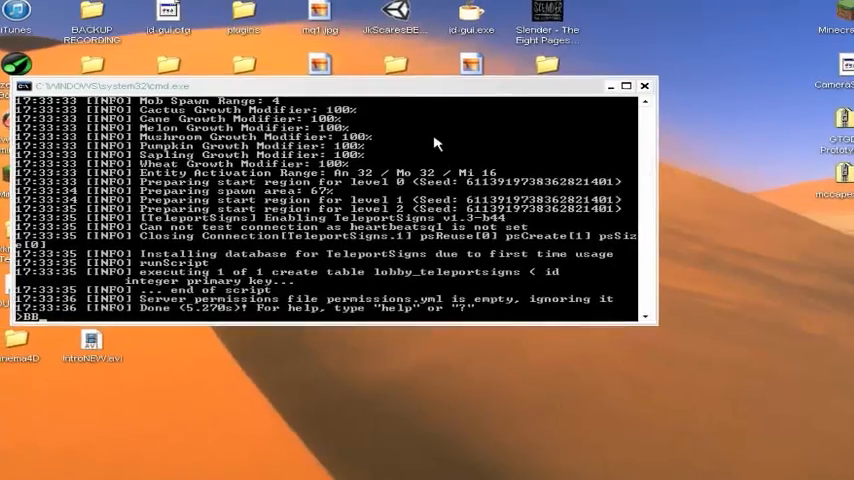
text(pl)
key(Return)
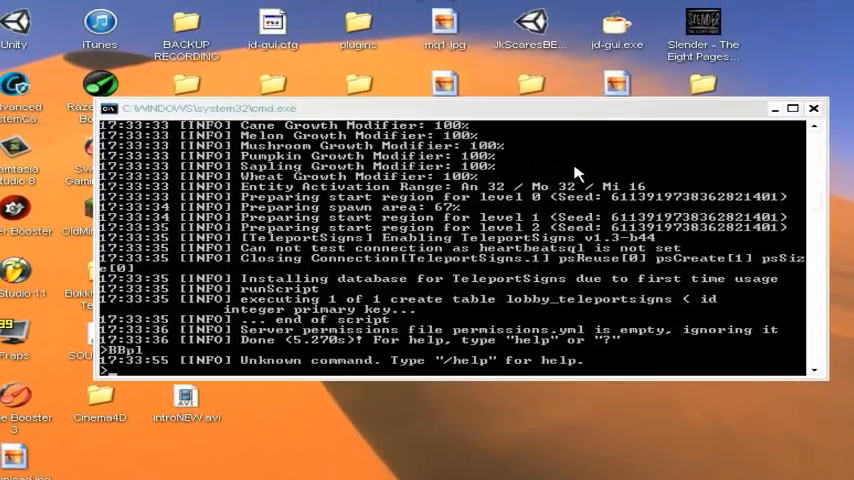
text(pl)
key(Return)
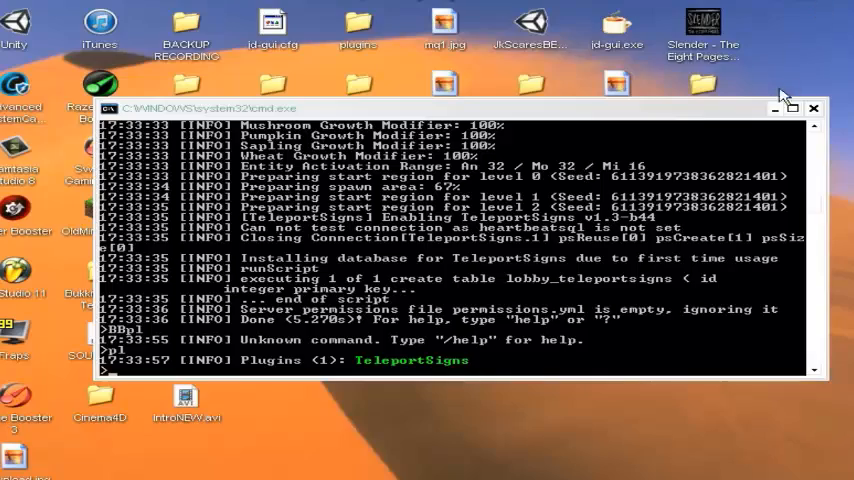
click(780, 110)
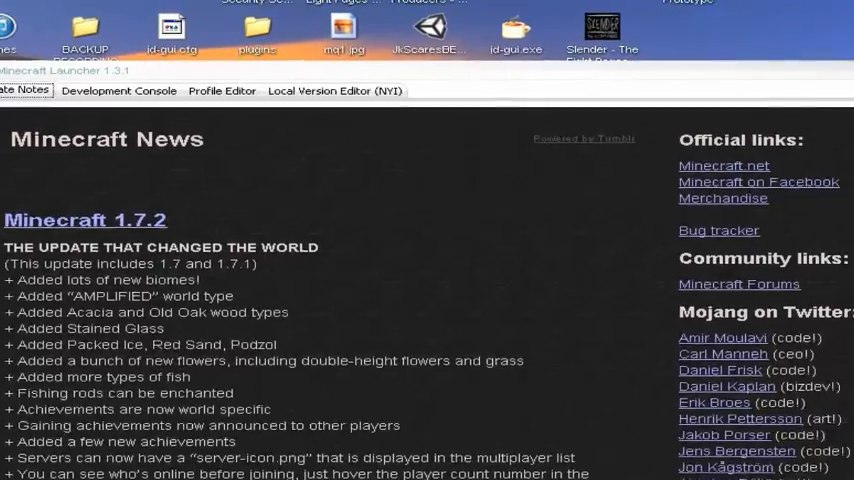
Drag the Minecraft Launcher window down to uncover the desktop and server console.
drag(675, 74, 645, 258)
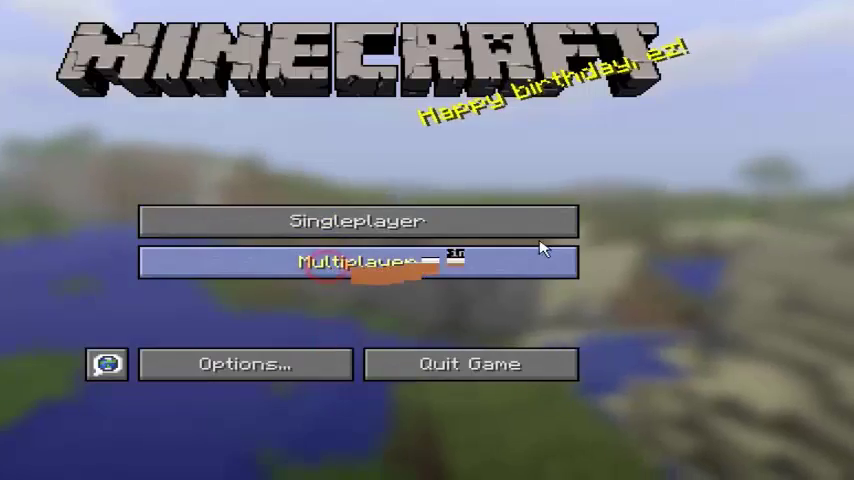
Direct-connect to localhost from Multiplayer, get refused, and return to the server list.
click(540, 258)
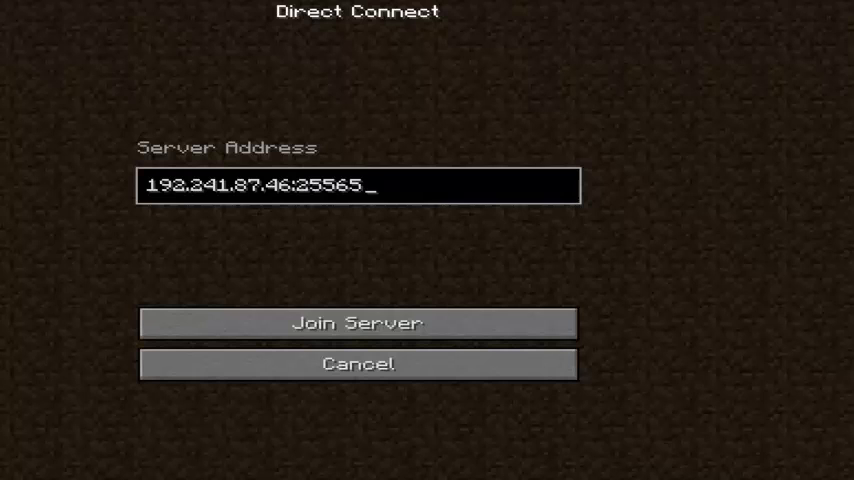
key(BackSpace)
key(BackSpace)
key(BackSpace)
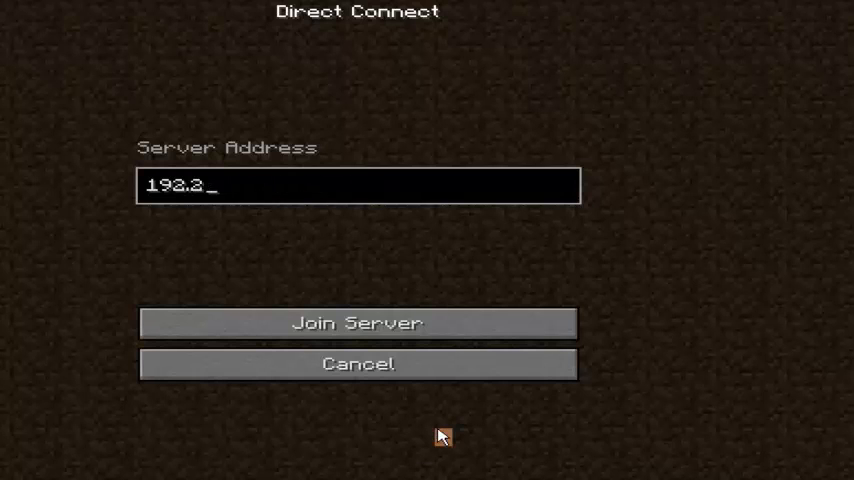
key(BackSpace)
key(BackSpace)
key(BackSpace)
text(localhost)
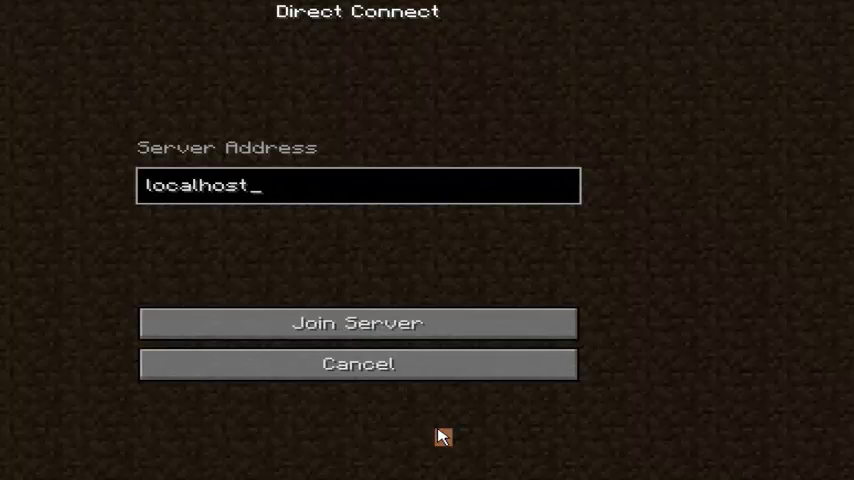
key(Return)
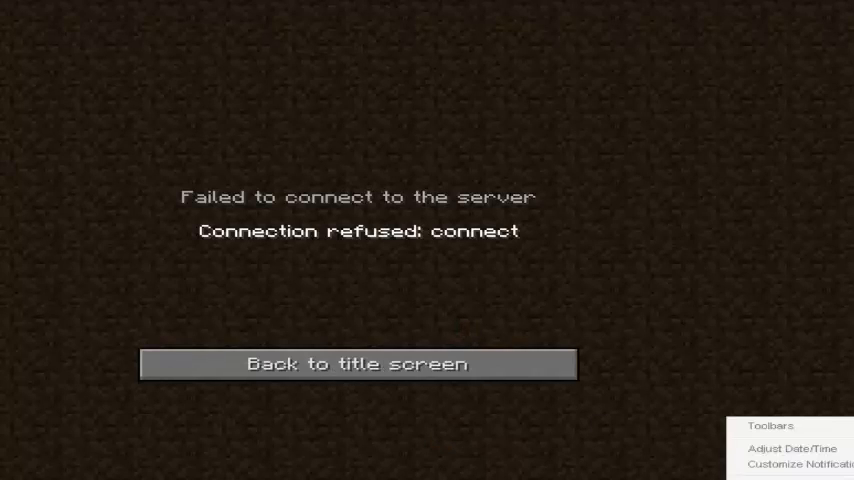
click(440, 364)
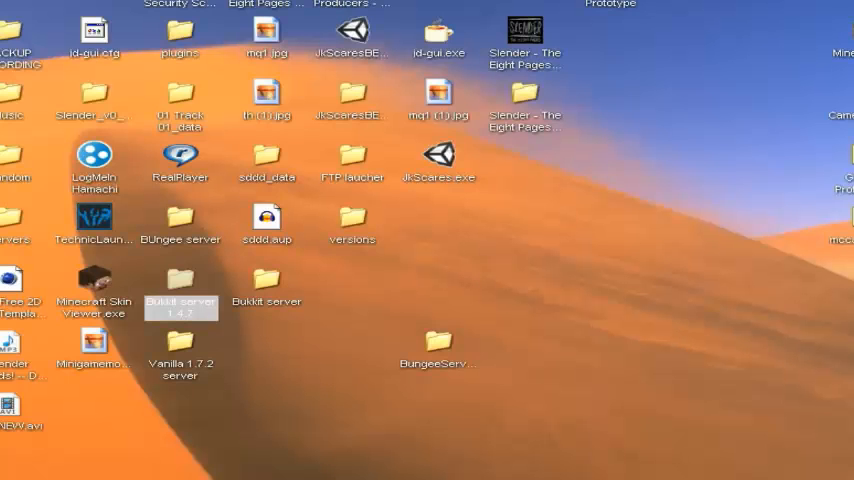
Open Hub Server\plugins\TeleportSigns\config.yml in Notepad++.
click(120, 205)
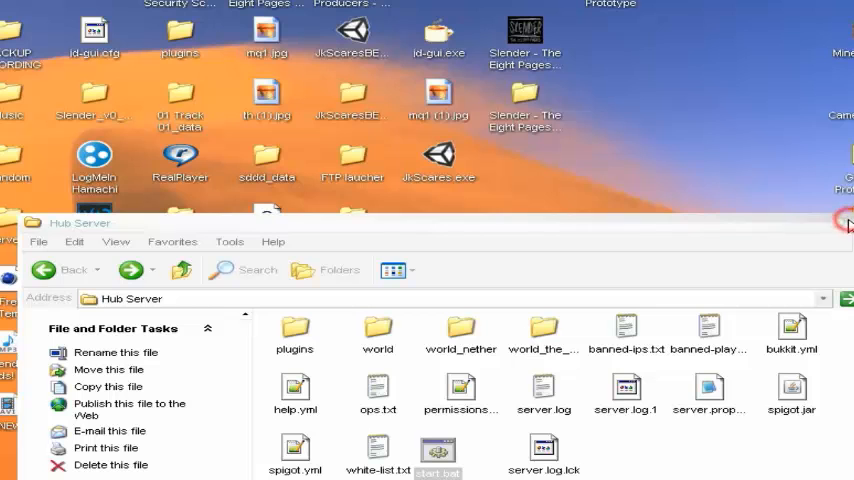
drag(715, 222, 615, 131)
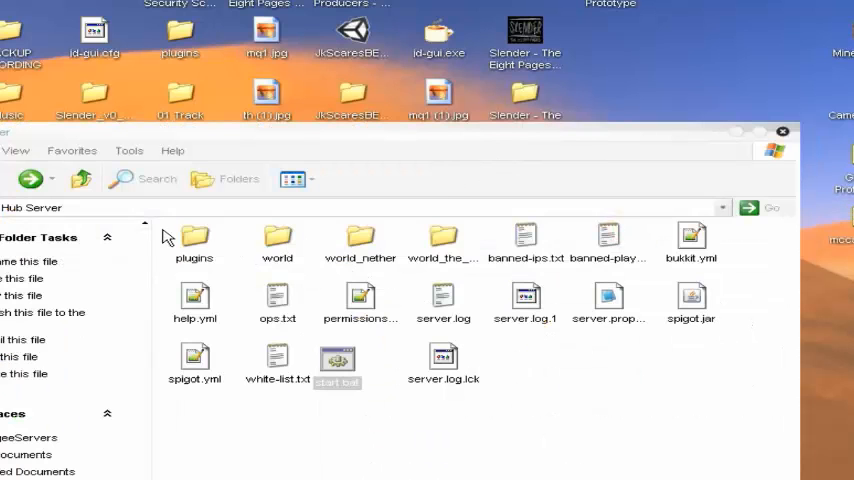
double_click(194, 240)
double_click(356, 244)
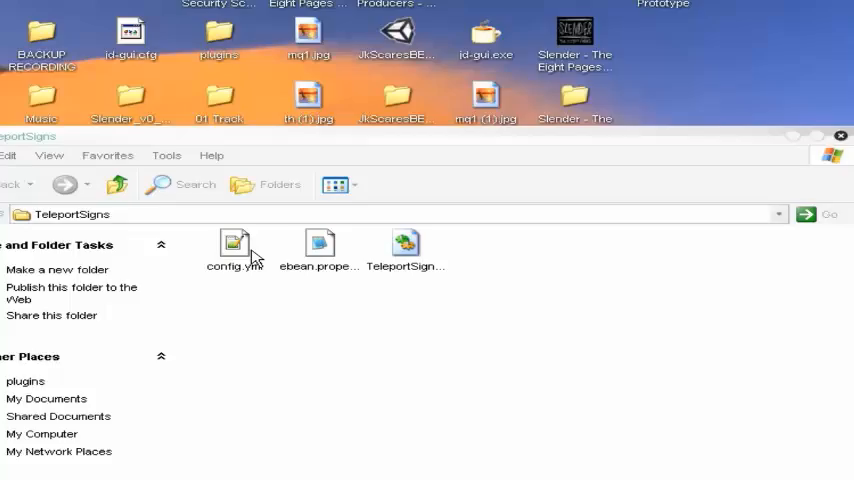
double_click(236, 250)
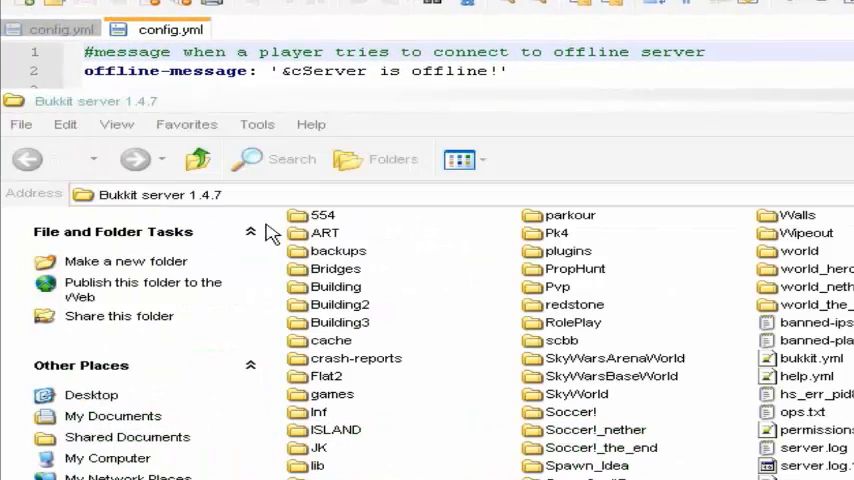
Navigate back up to BungeeServers, briefly looking inside the Server 2 folder.
drag(290, 100, 433, 96)
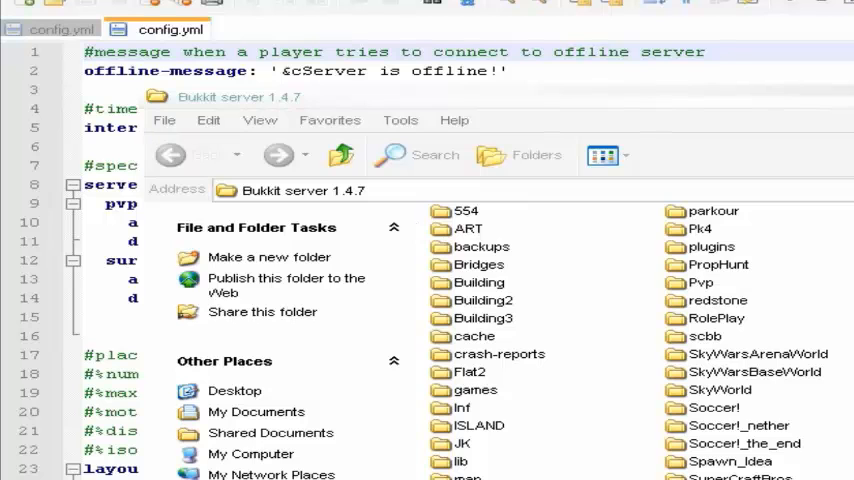
click(185, 222)
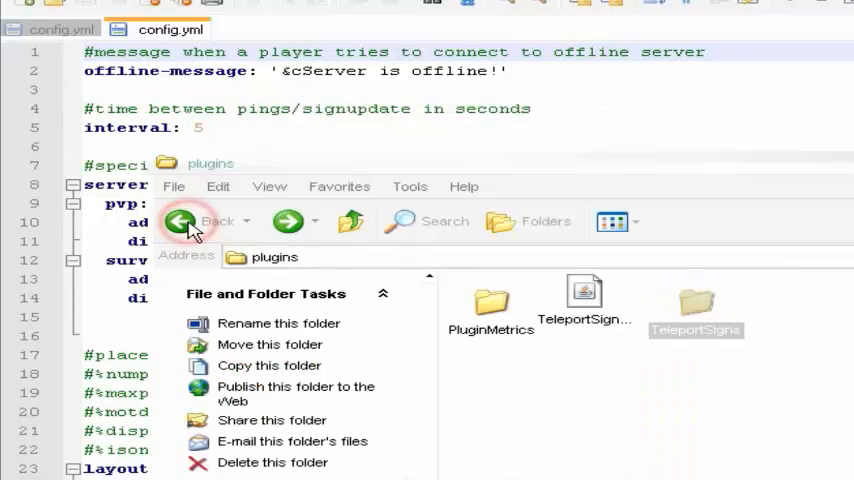
click(180, 221)
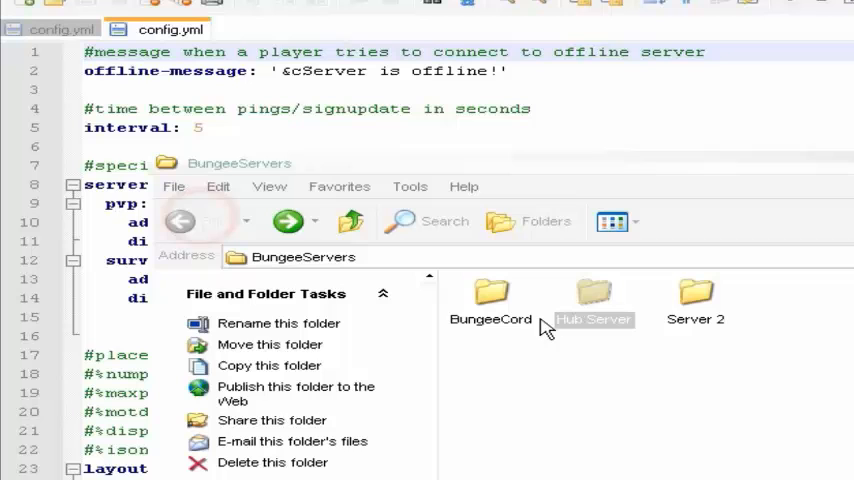
double_click(695, 300)
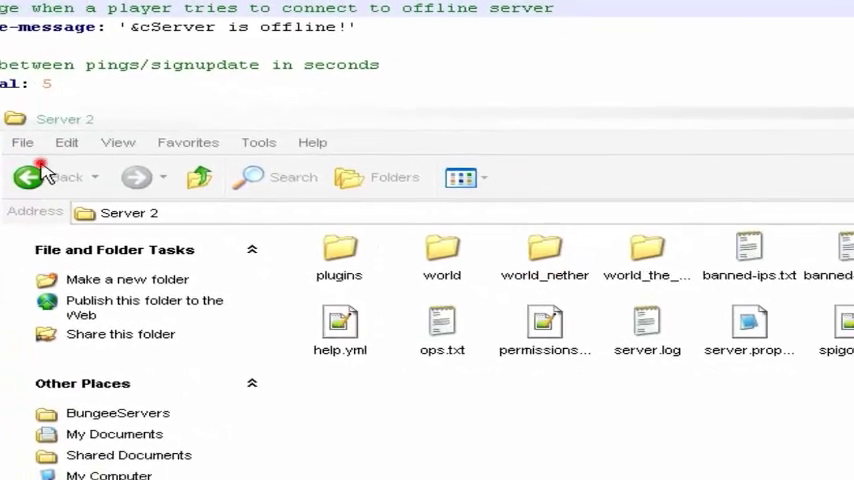
click(40, 177)
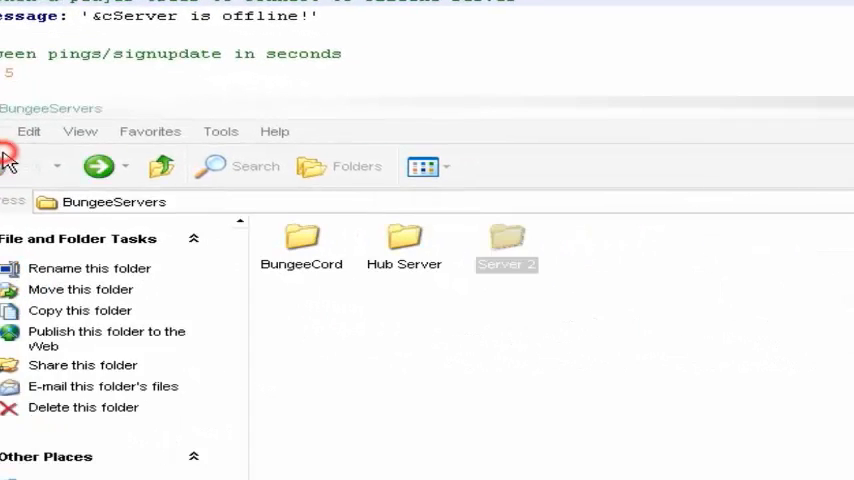
Launch the Hub Server's start.bat script from its folder.
double_click(404, 245)
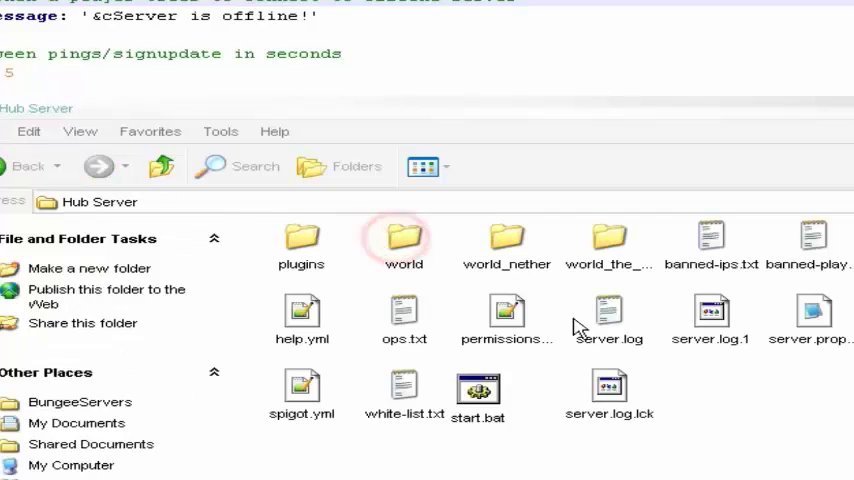
click(480, 395)
double_click(485, 395)
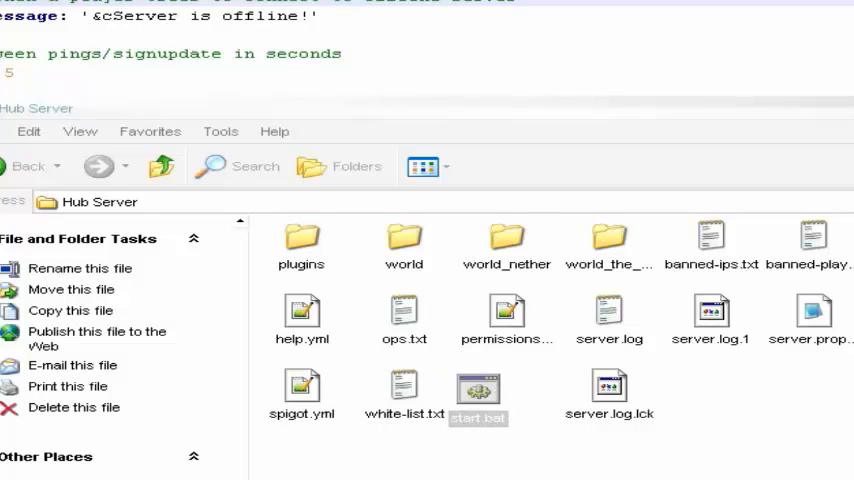
Run Server 2's start.bat and close the console reporting spigot.jar is inaccessible.
click(22, 170)
double_click(495, 255)
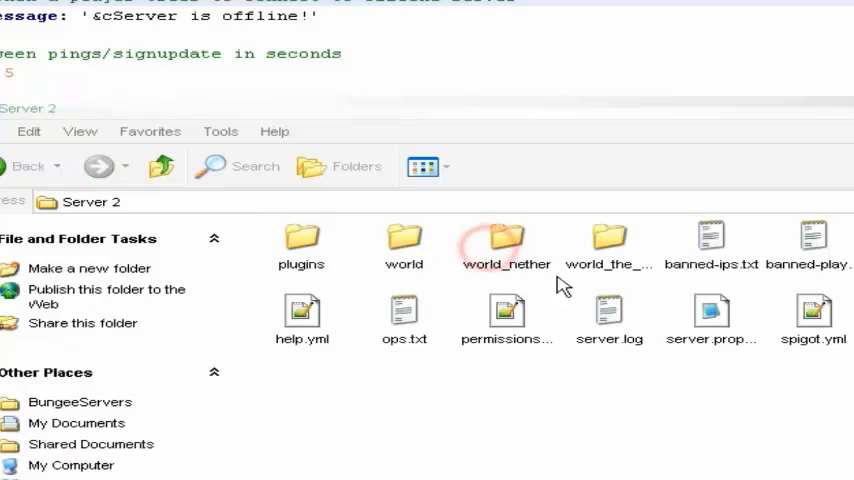
click(543, 400)
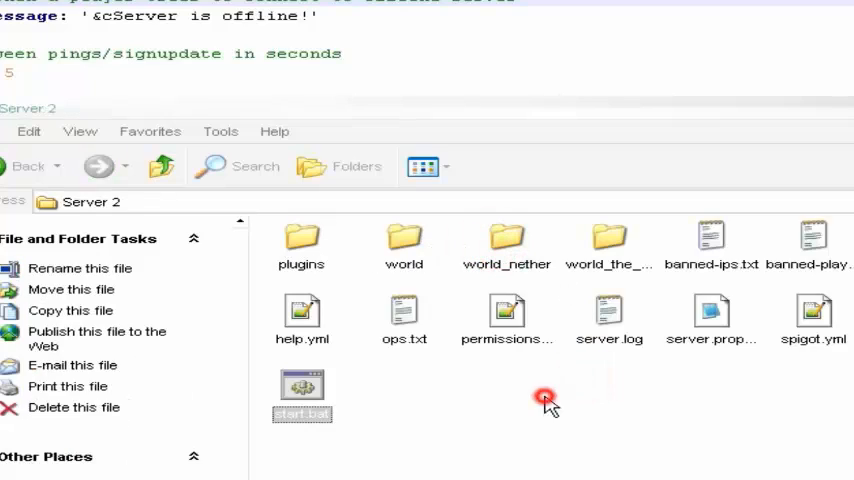
double_click(302, 392)
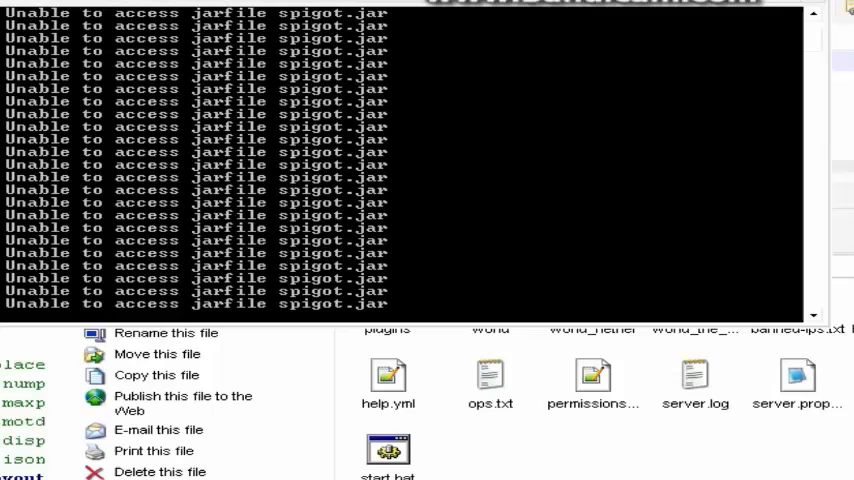
click(820, 8)
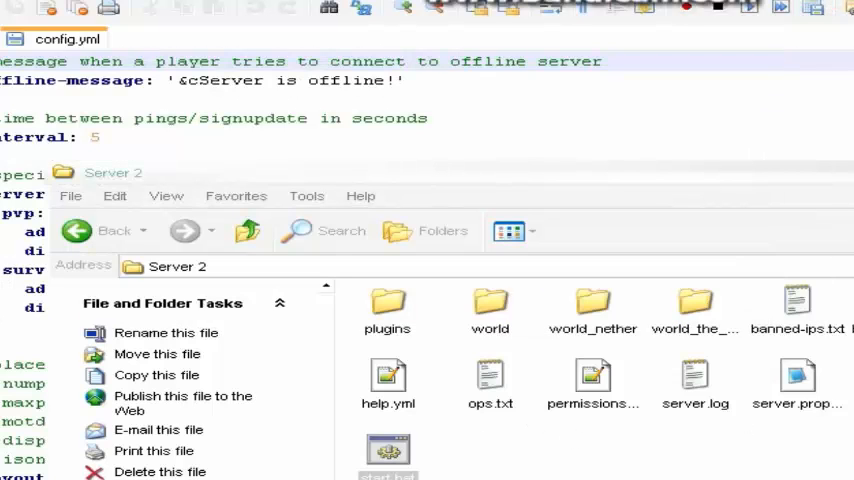
Copy spigot.jar from Bukkit server 1.4.7 into Server 2 and start Server 2 via start.bat.
key(super+d)
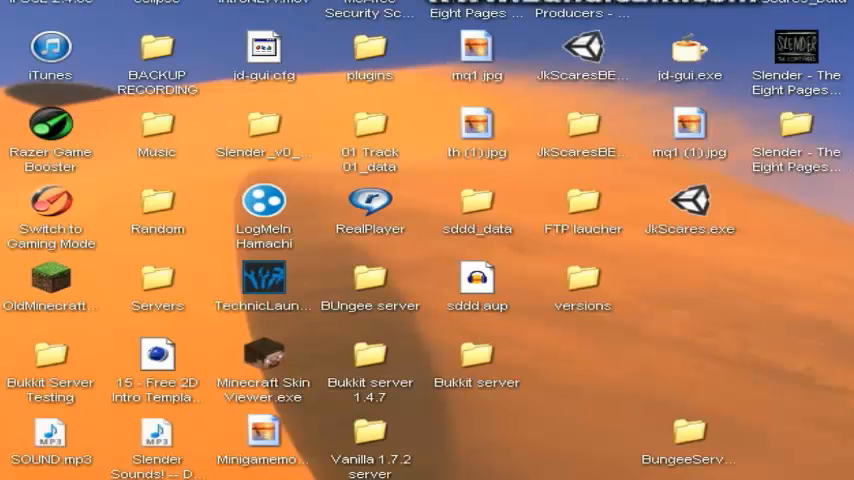
key(alt+Tab)
drag(486, 168, 845, 152)
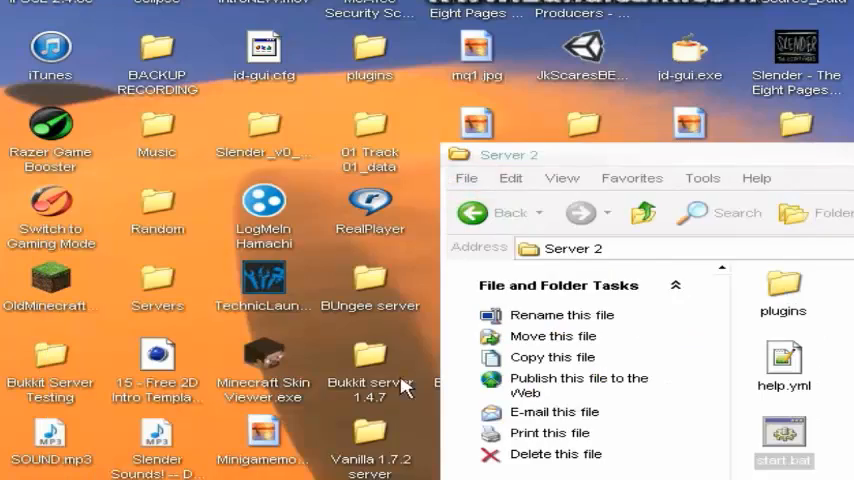
double_click(370, 365)
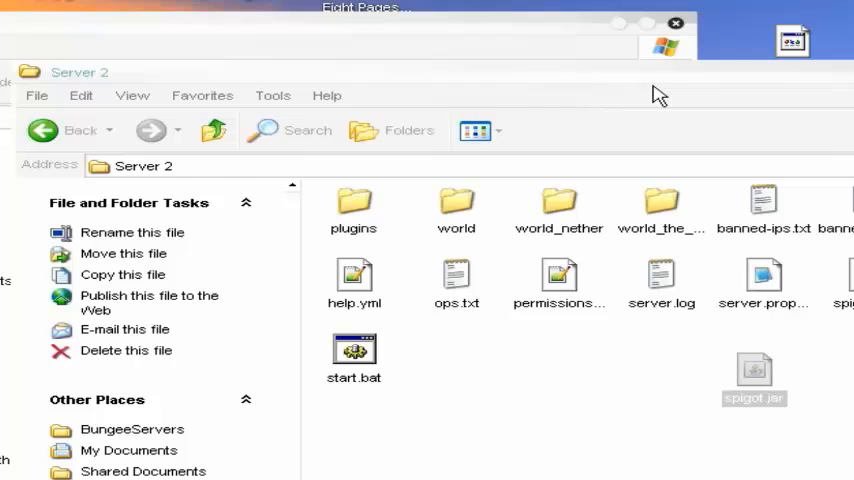
double_click(52, 350)
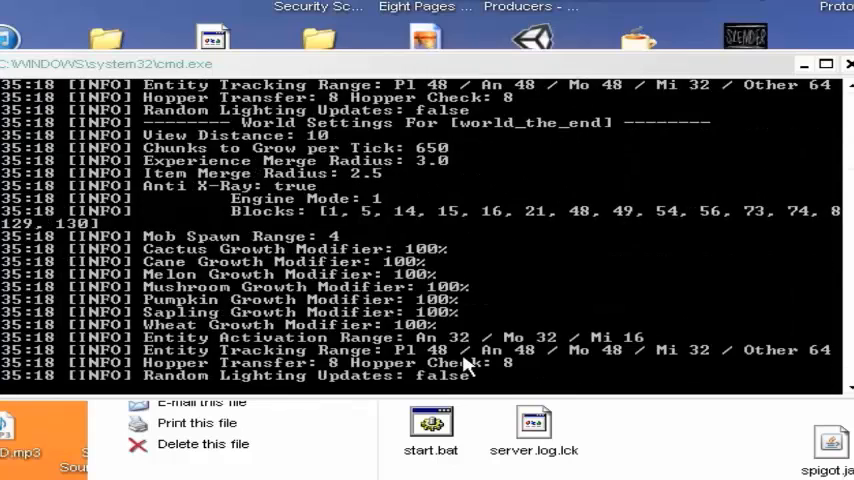
Open the BungeeCord folder and arrange its window beside the bungee server's detailed file list.
click(468, 420)
click(150, 204)
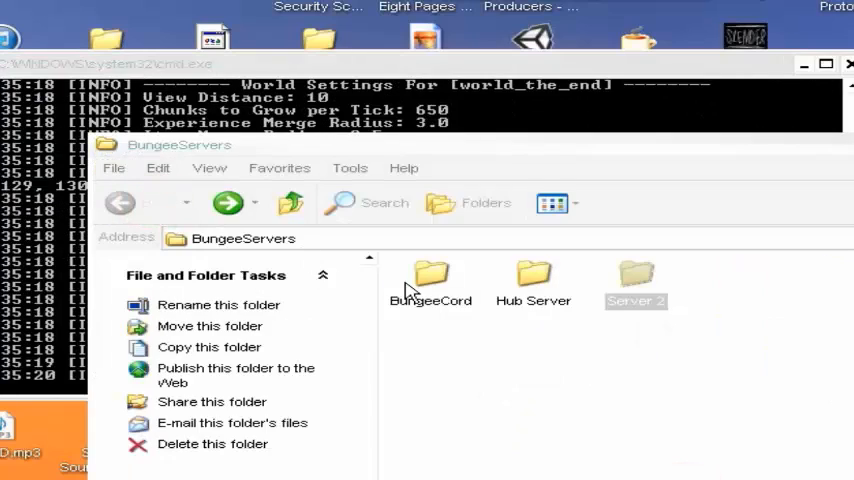
double_click(408, 290)
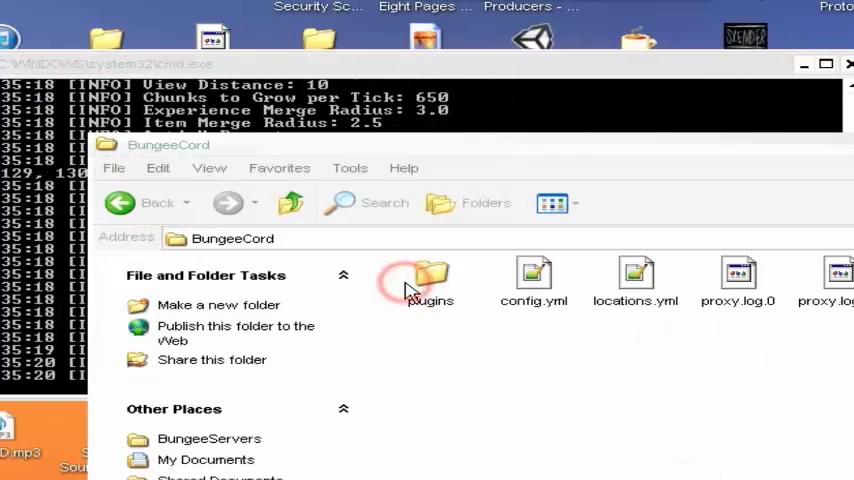
click(797, 64)
drag(557, 144, 797, 141)
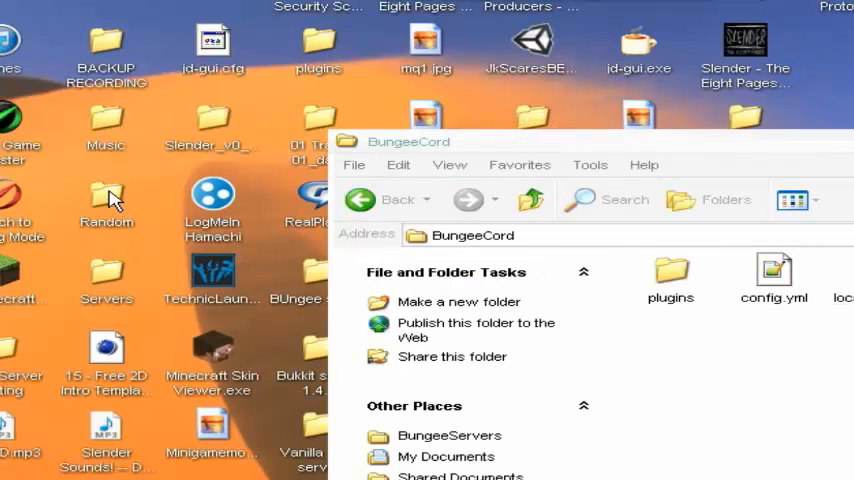
drag(400, 148, 640, 365)
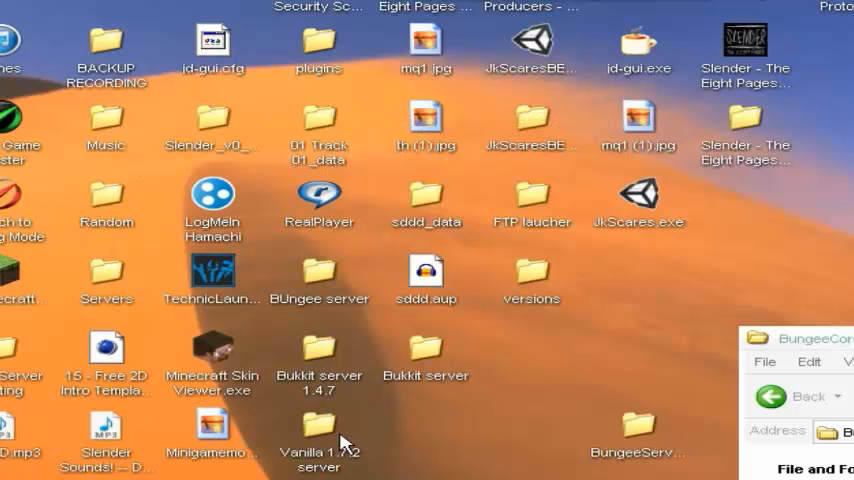
drag(800, 338, 300, 110)
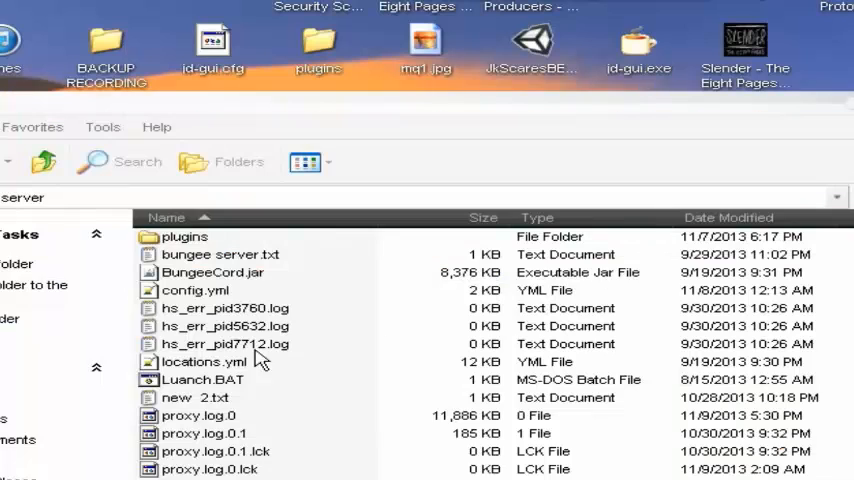
Copy BungeeCord.jar into the BungeeCord folder and launch the proxy via Luanch.BAT.
click(228, 380)
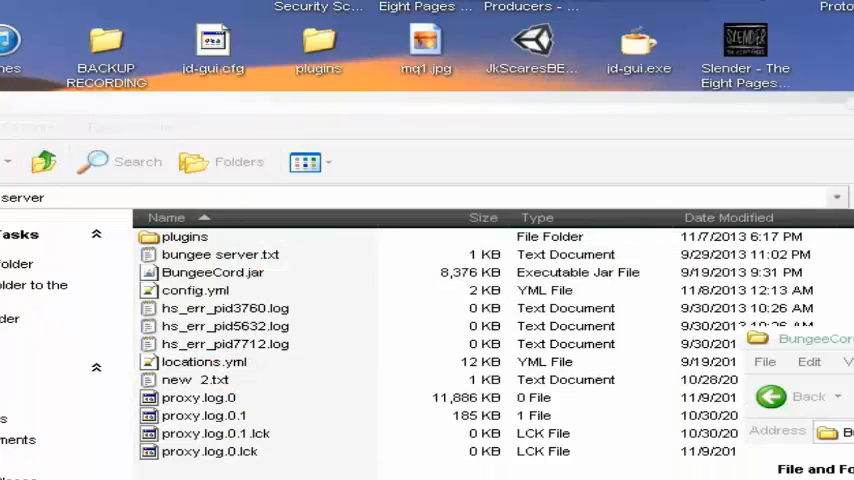
drag(790, 339, 430, 205)
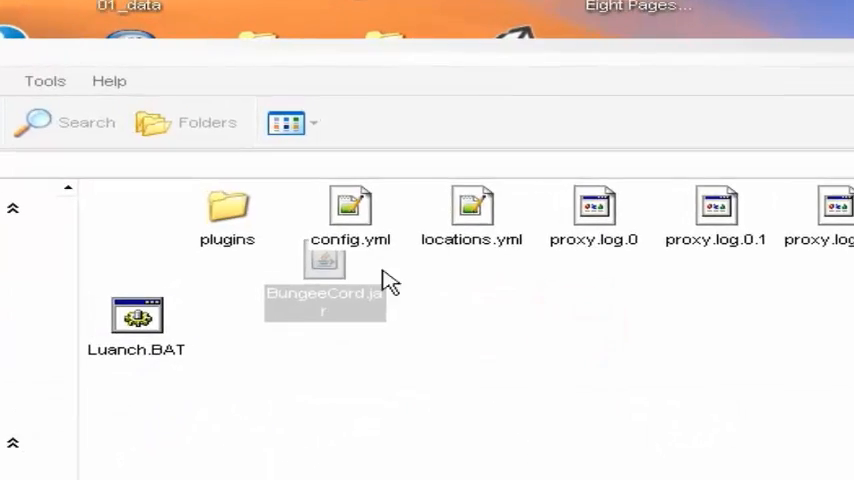
drag(362, 393, 250, 400)
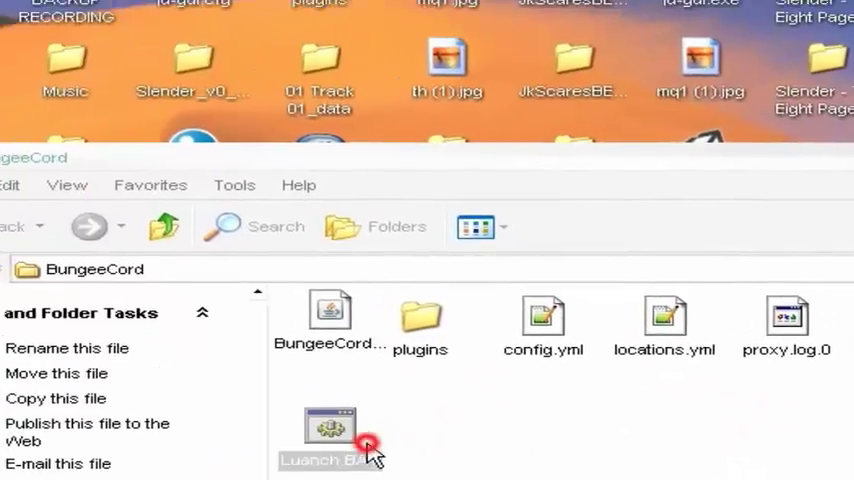
double_click(139, 330)
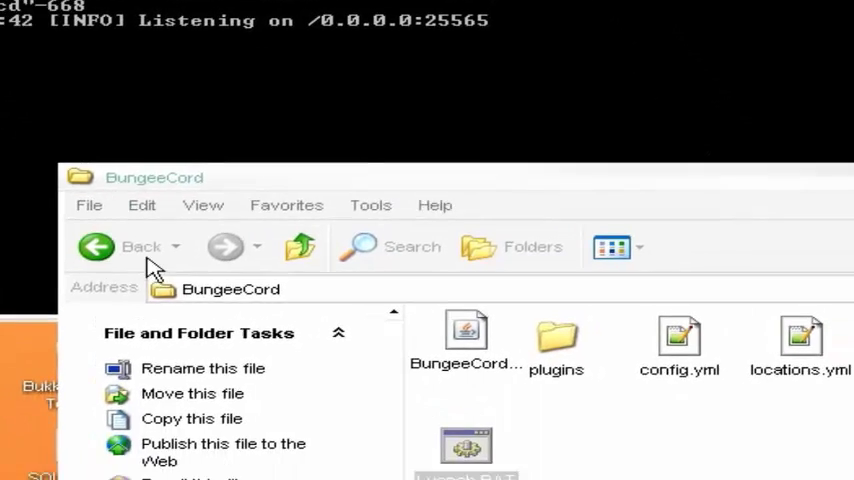
Check the Hub Server folder and console, then open the BungeeCord folder in BungeeServers.
click(143, 263)
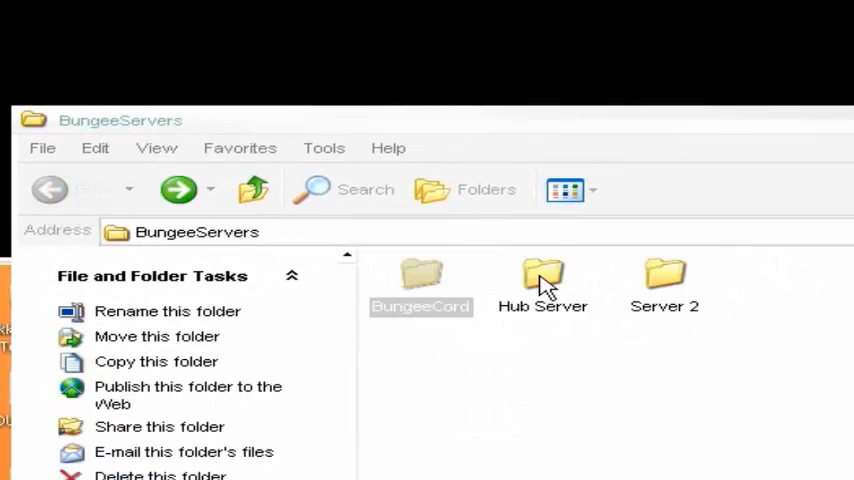
double_click(545, 285)
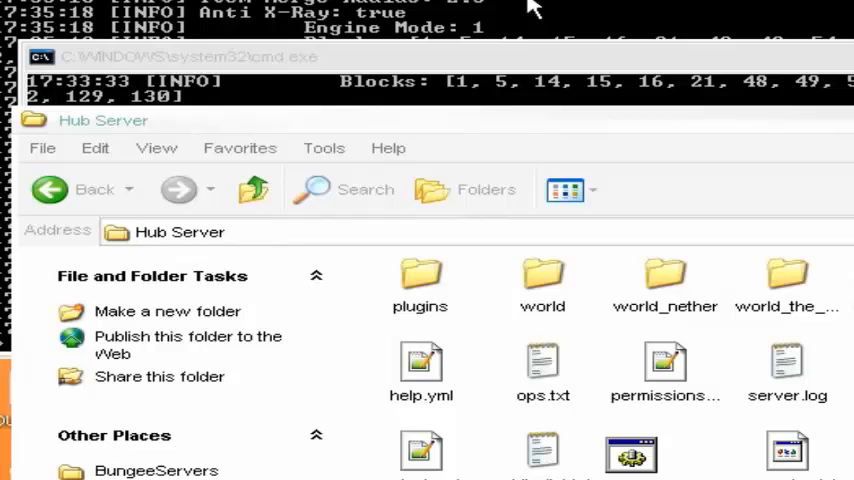
click(533, 8)
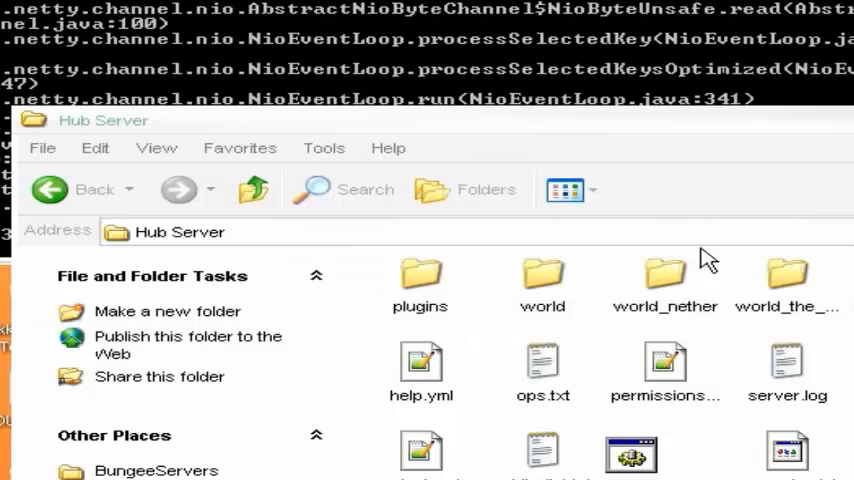
click(420, 285)
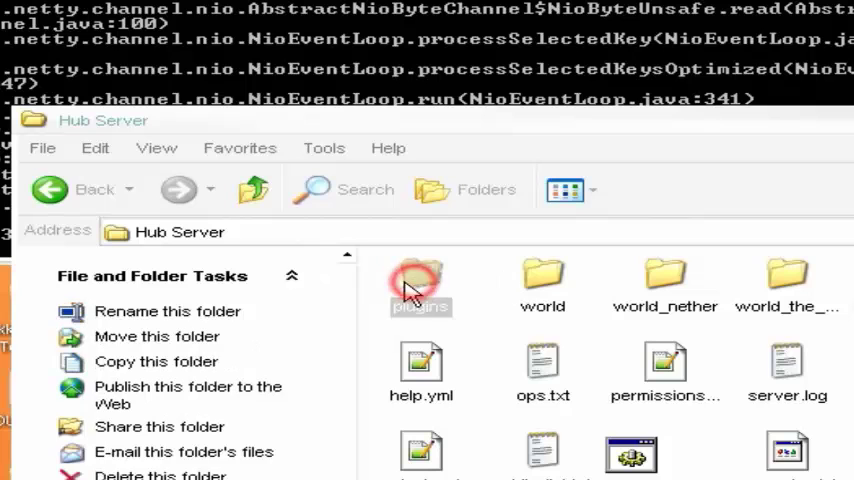
click(95, 190)
double_click(430, 290)
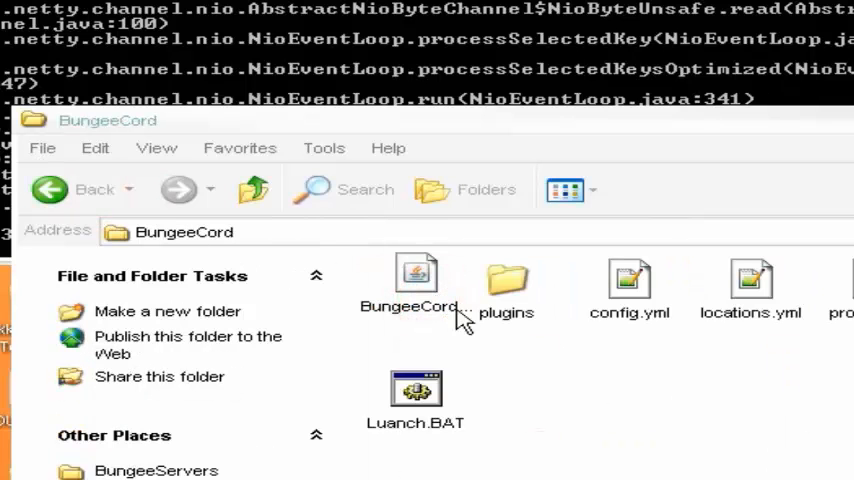
Copy the server2 entry (localhost:25571 with restricted and motd lines) from BungeeCord's config.yml.
double_click(630, 285)
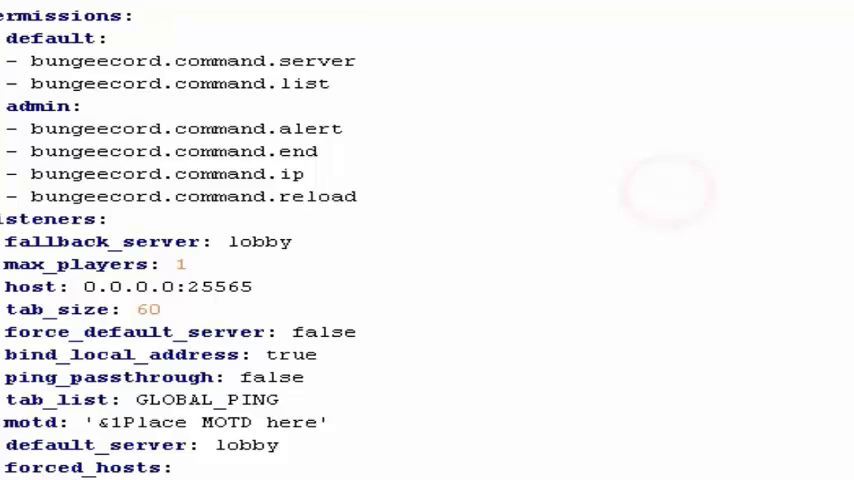
scroll(427, 240, down, 5)
scroll(427, 240, down, 3)
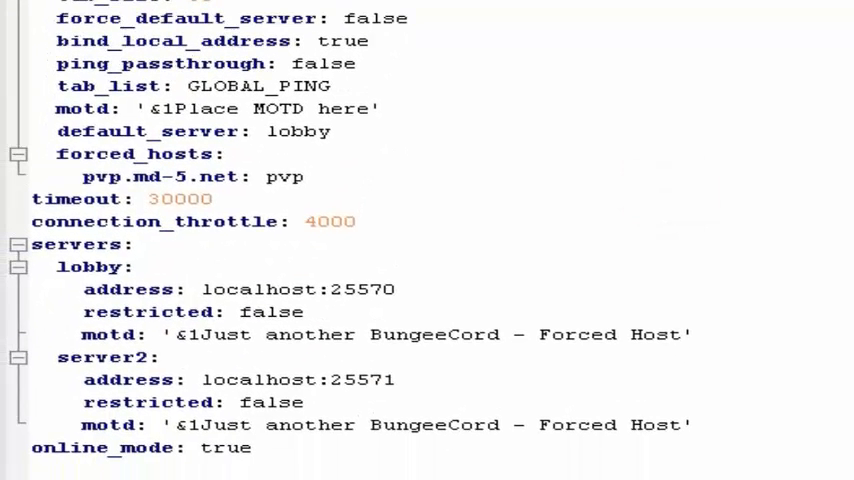
drag(692, 424, 57, 356)
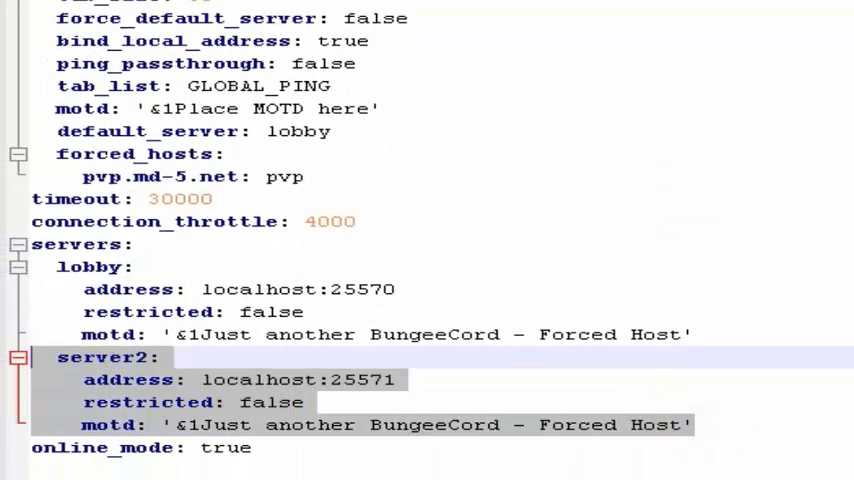
right_click(120, 390)
click(170, 46)
Return from the BungeeCord folder up to the BungeeServers folder.
key(alt+Tab)
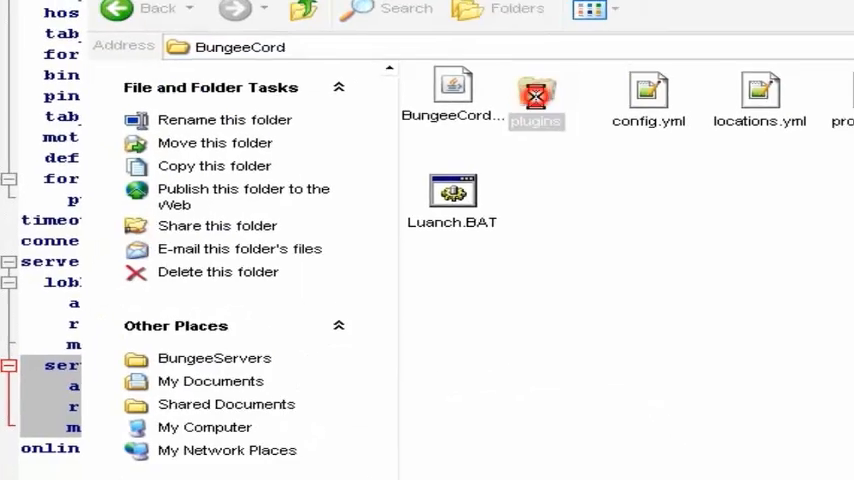
double_click(535, 99)
click(72, 102)
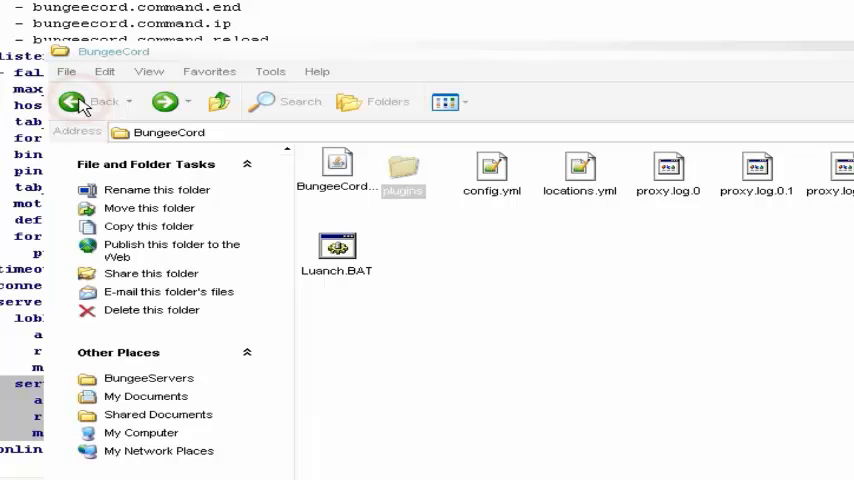
click(72, 102)
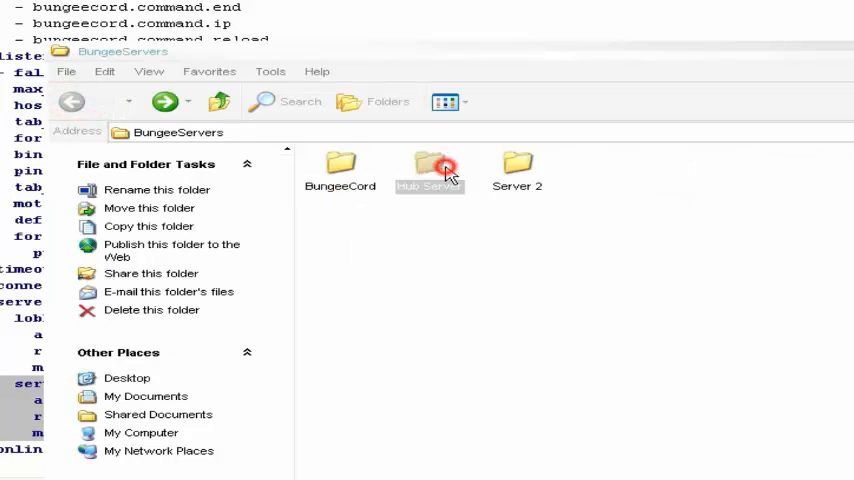
Open config.yml from Hub Server > plugins > TeleportSigns in Notepad++.
double_click(440, 170)
double_click(340, 170)
double_click(518, 168)
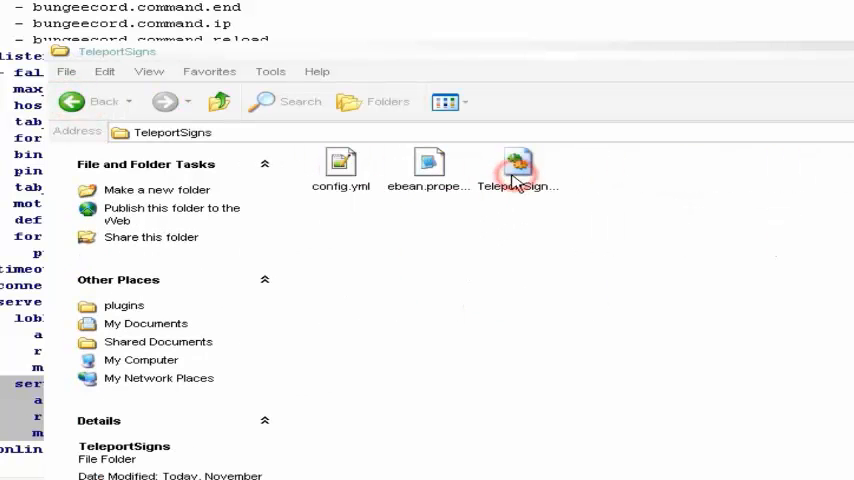
double_click(340, 170)
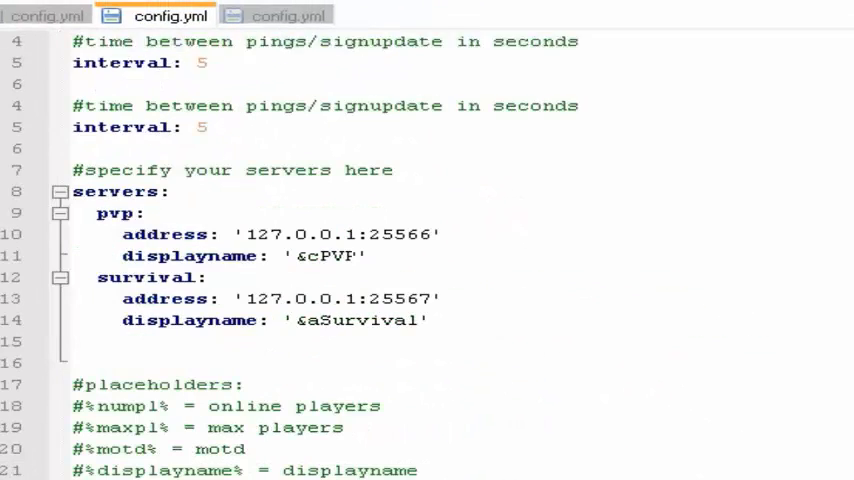
Replace the pvp entry with the copied server2 entry and remove its motd line.
drag(368, 255, 97, 212)
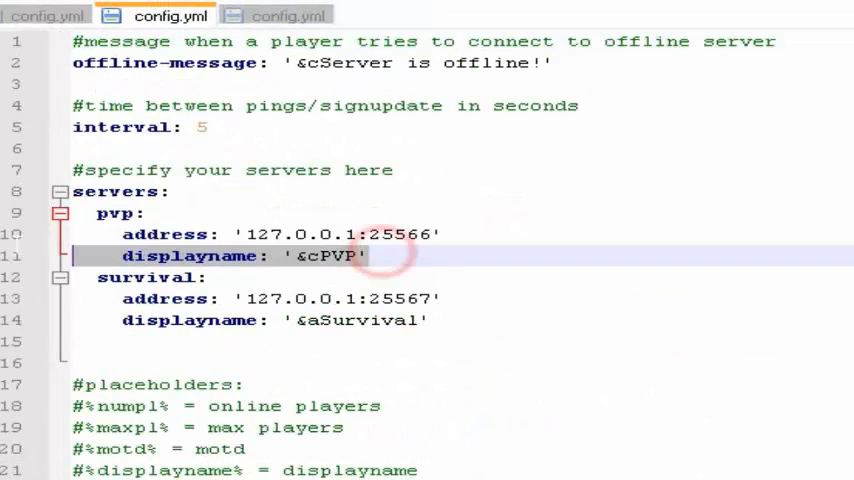
key(Delete)
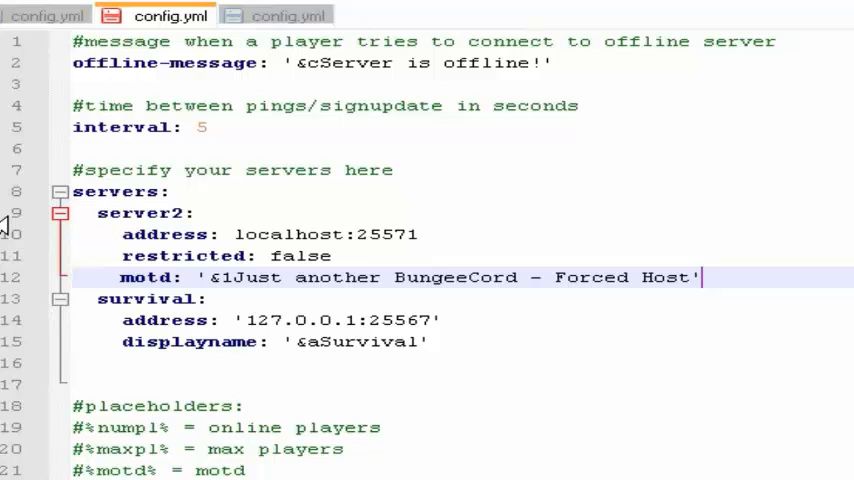
drag(698, 277, 73, 277)
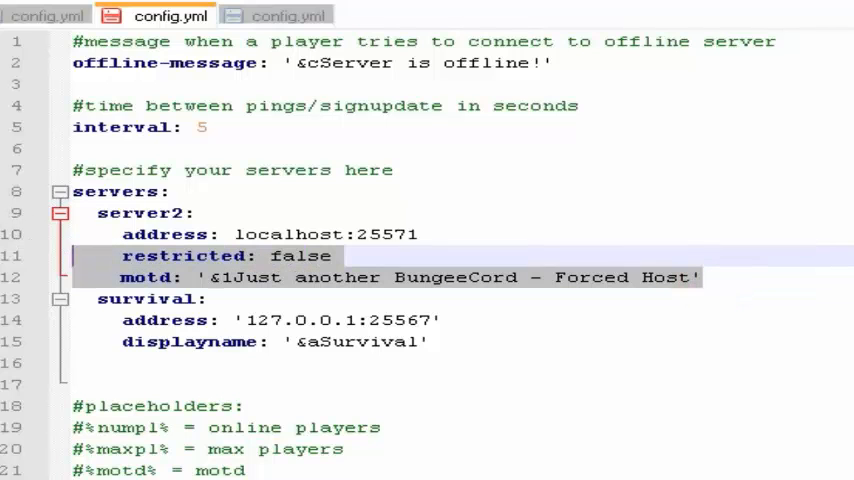
key(BackSpace)
key(BackSpace)
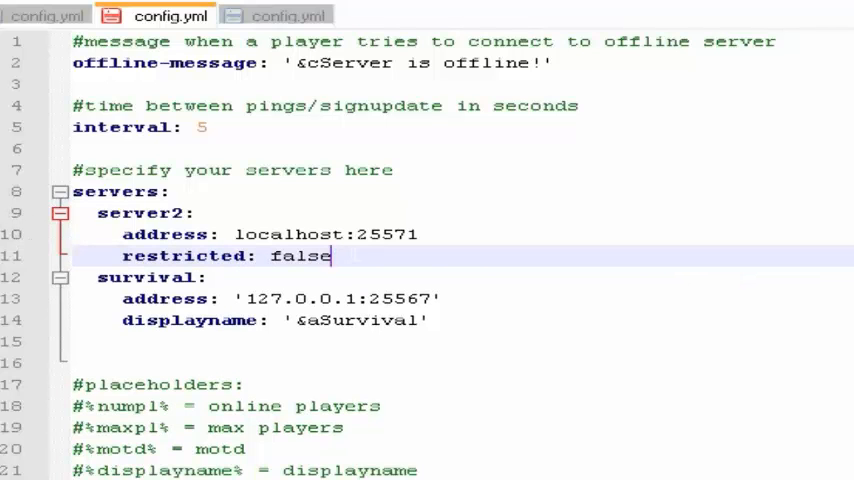
Keep the address line, drop 'restricted: false', and set displayname to '&bKitPvp'.
drag(362, 252, 122, 234)
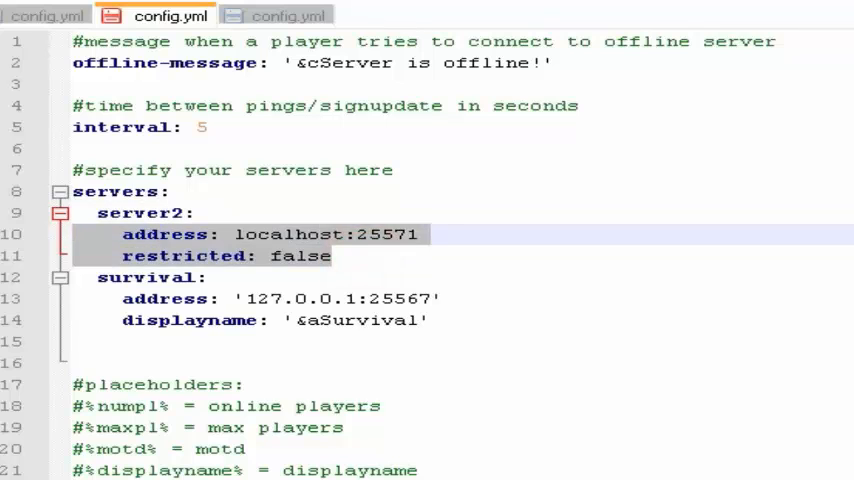
key(BackSpace)
key(ctrl+z)
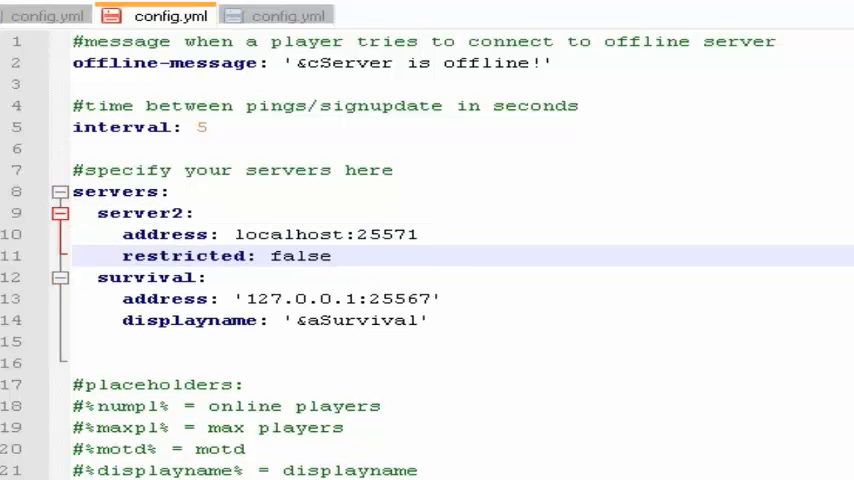
drag(333, 255, 122, 255)
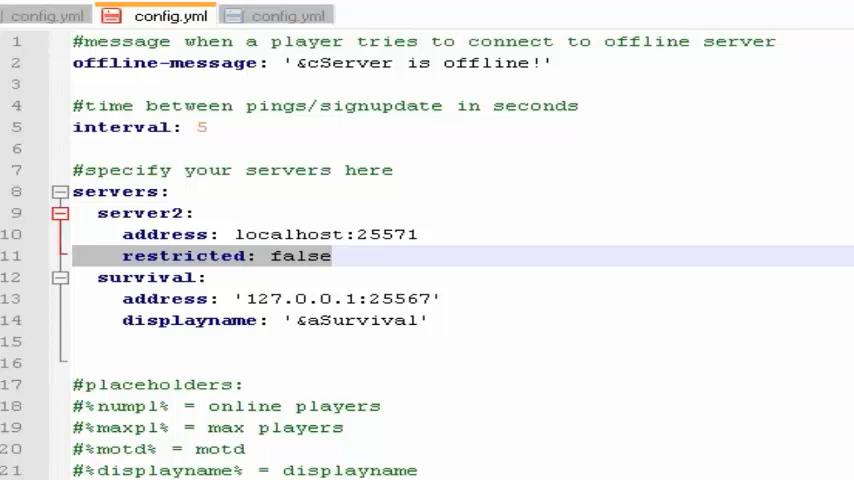
key(BackSpace)
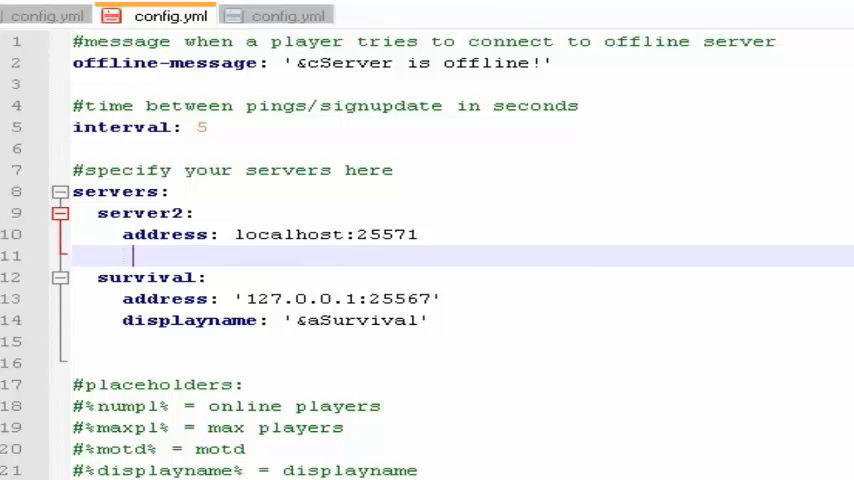
text(displayna)
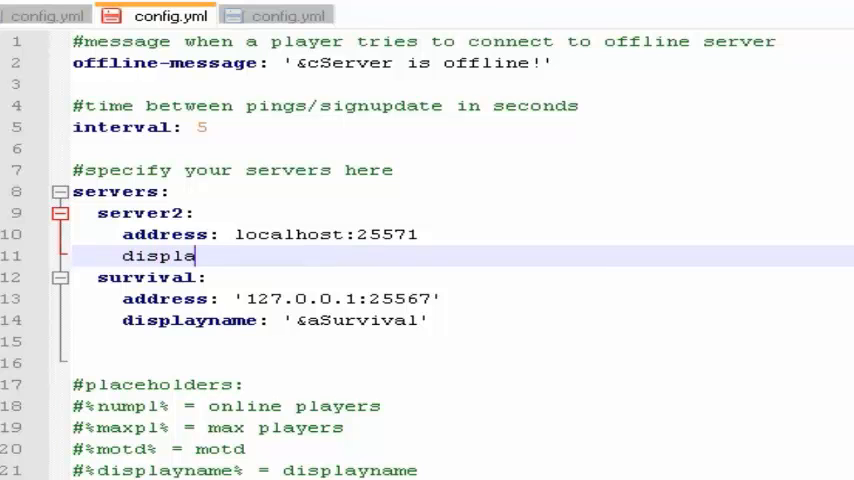
text(me: '&)
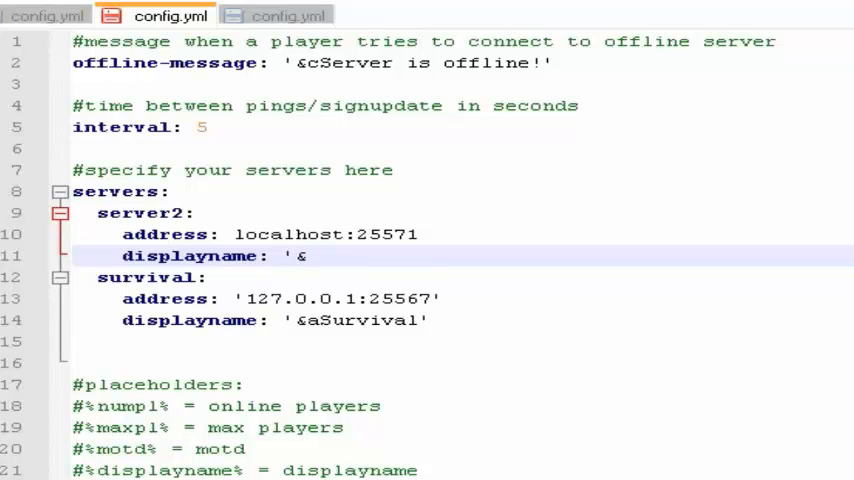
text(bKit)
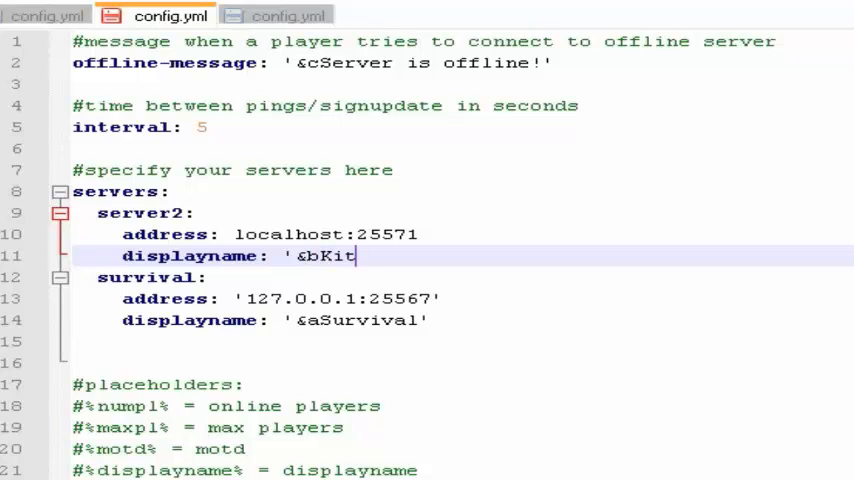
text(Pvbp)
key(BackSpace)
key(BackSpace)
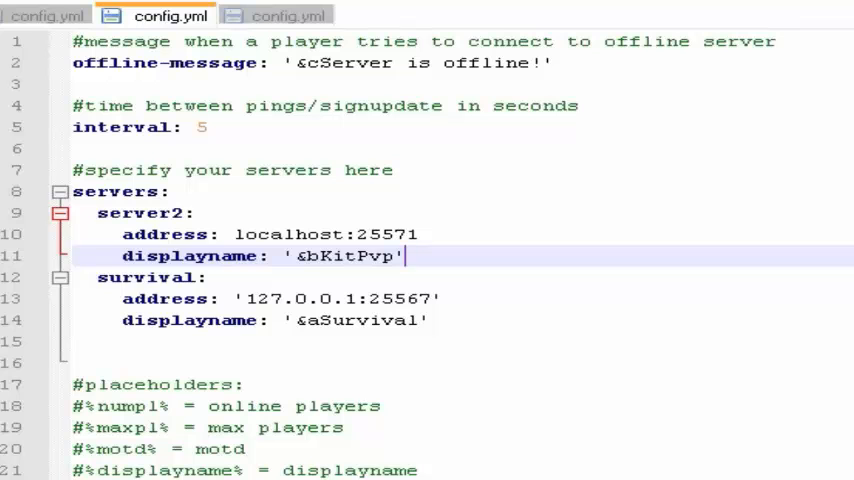
Navigate back to BungeeServers and check Server 2's properties showing port 25571.
click(432, 233)
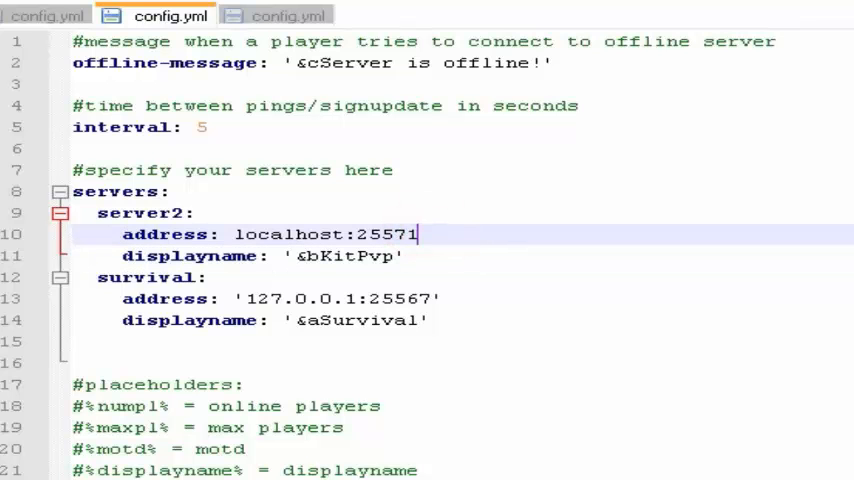
click(172, 272)
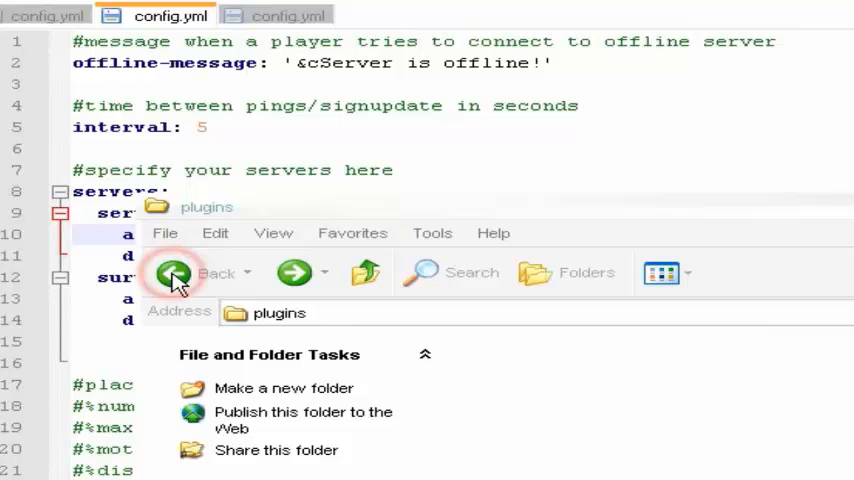
click(172, 272)
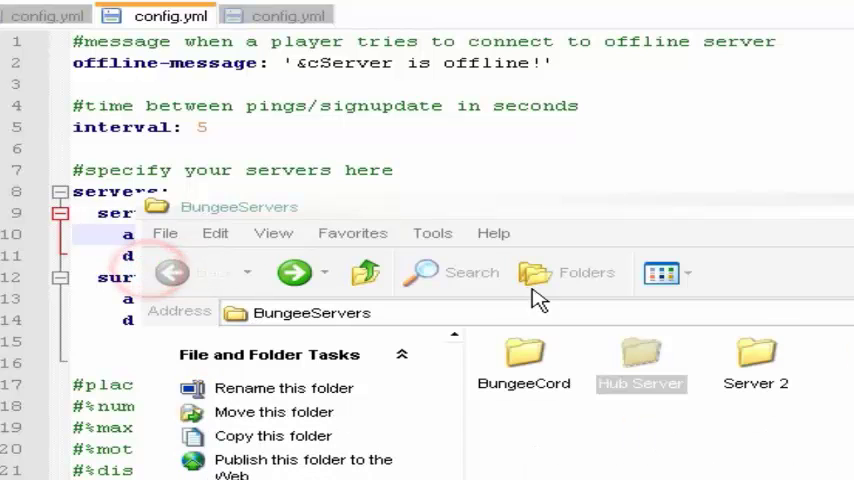
double_click(744, 362)
click(758, 445)
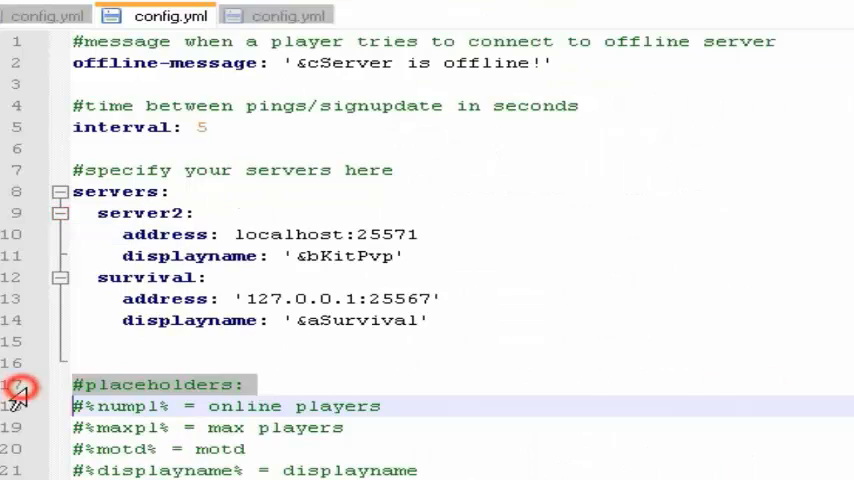
Reload the server with the rl command and start a Minecraft Direct Connect.
click(549, 290)
click(435, 230)
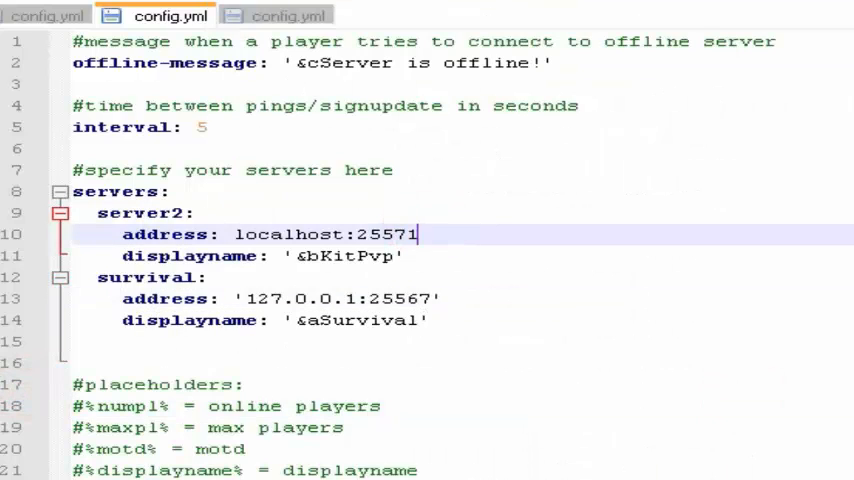
key(alt+Tab)
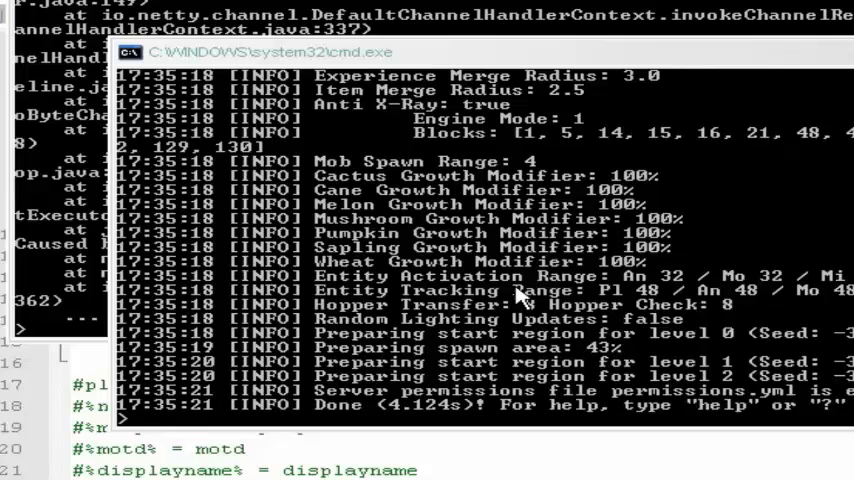
text(rl)
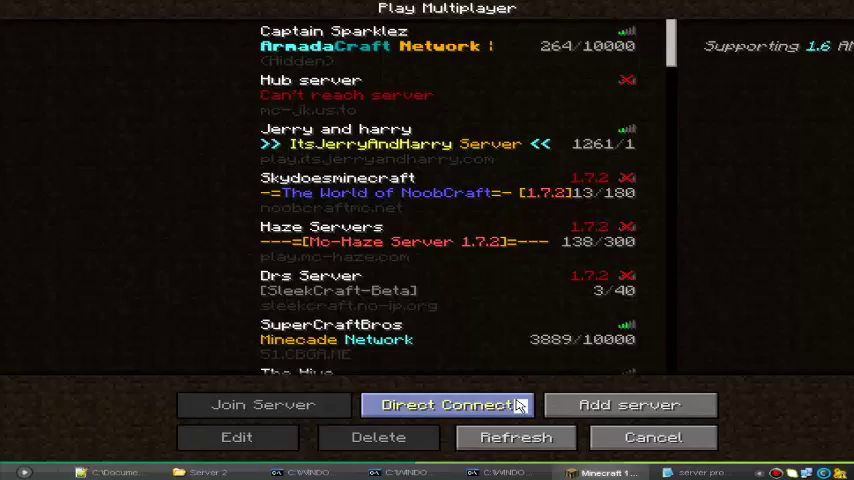
click(518, 404)
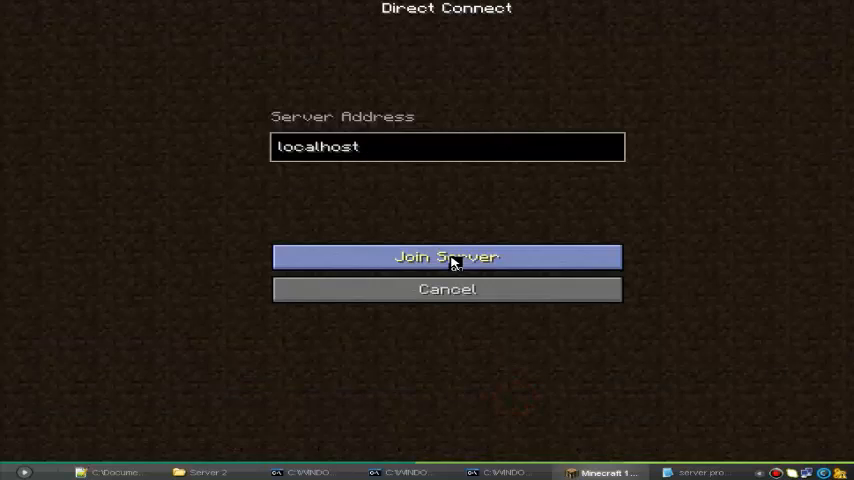
Join localhost, list servers with /server, then connect with /server server2.
click(452, 259)
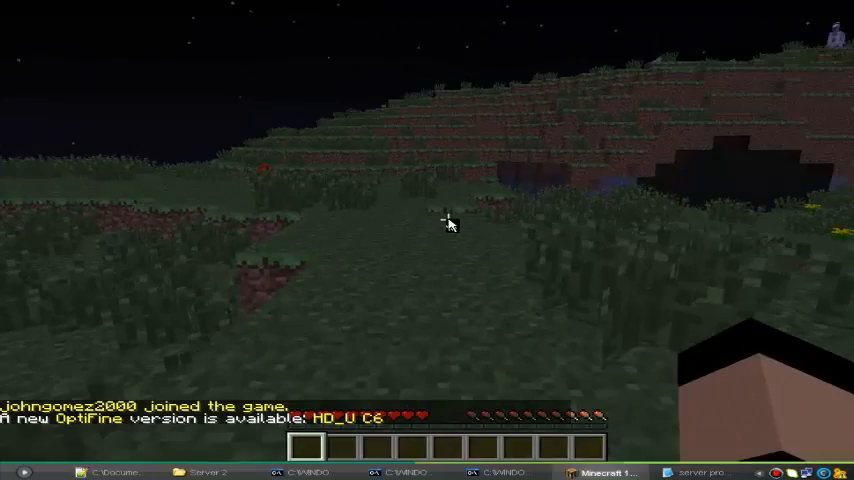
text(/server)
key(Return)
text(/server2)
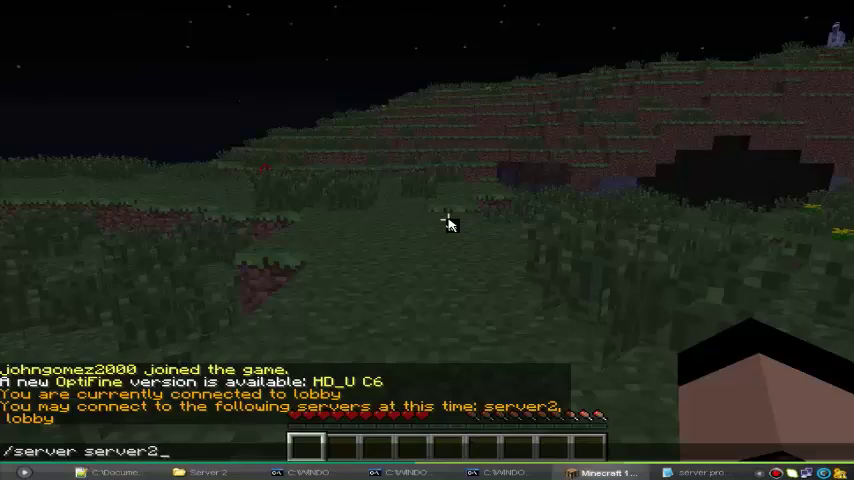
key(Return)
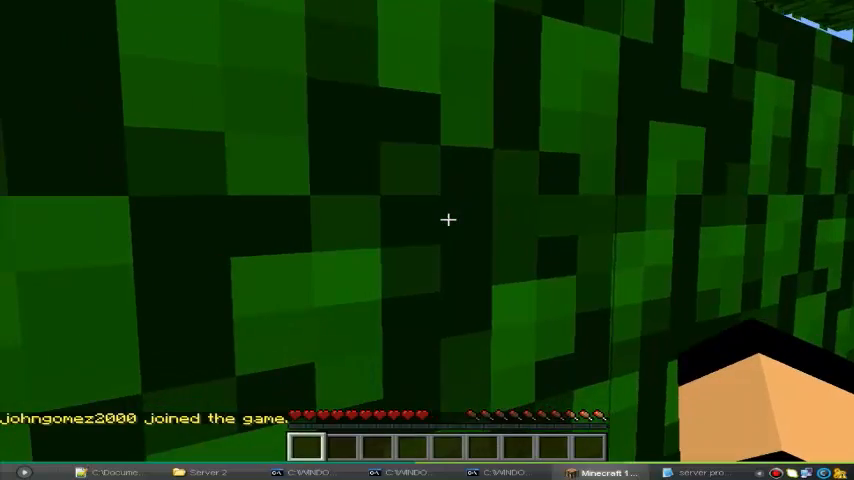
Give yourself a sign, place it, and write [tsigns], server2, default on it.
key(F2)
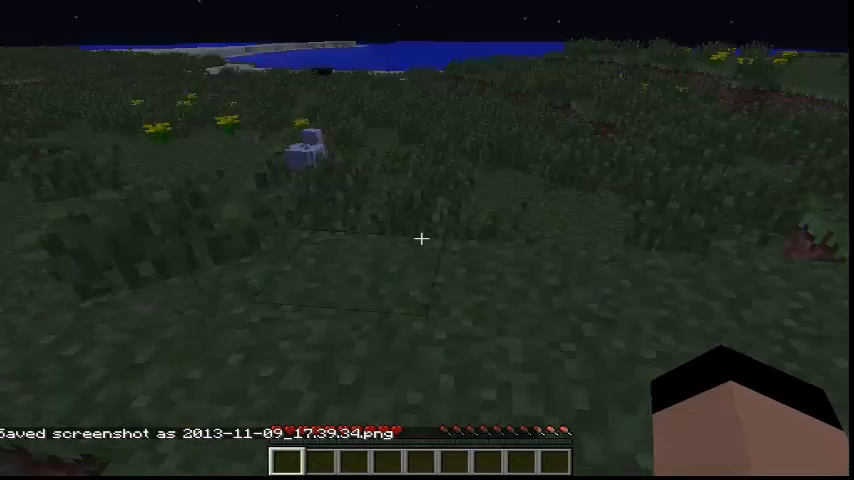
key(slash)
text(/give)
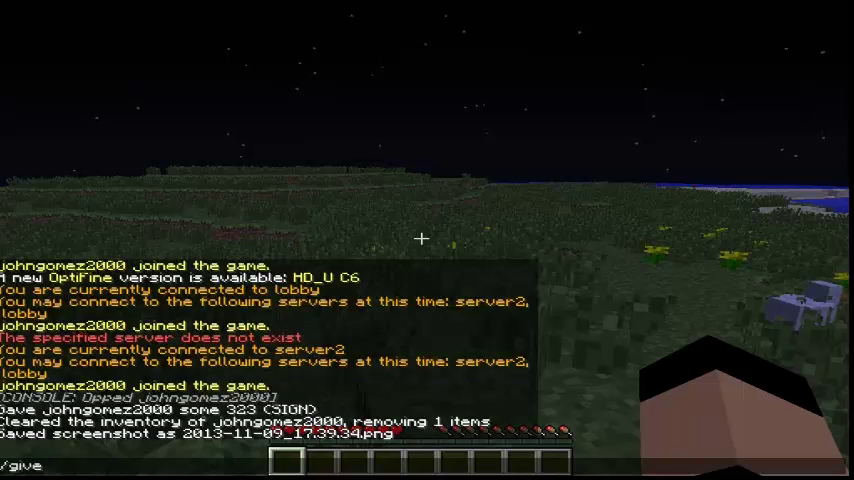
text(johngomez2000 sign)
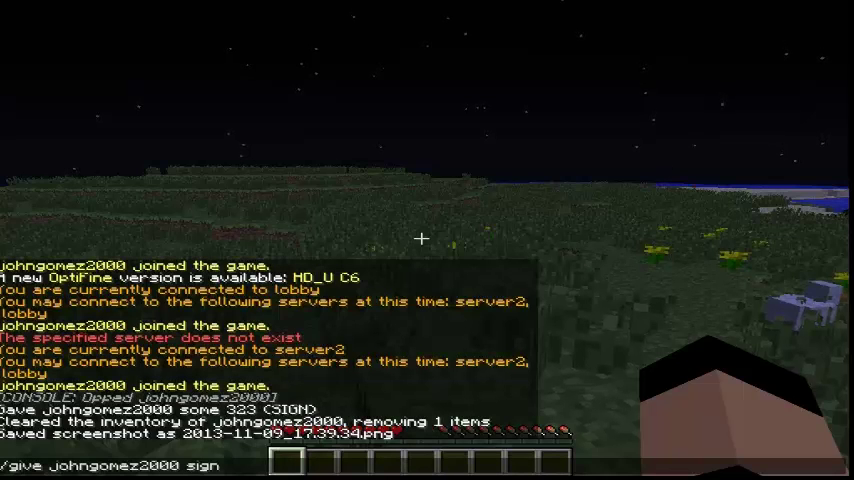
key(Return)
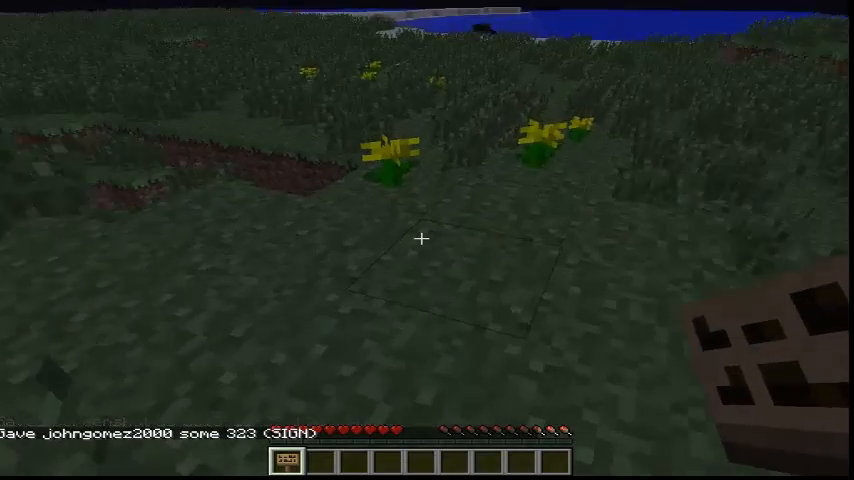
right_click(421, 238)
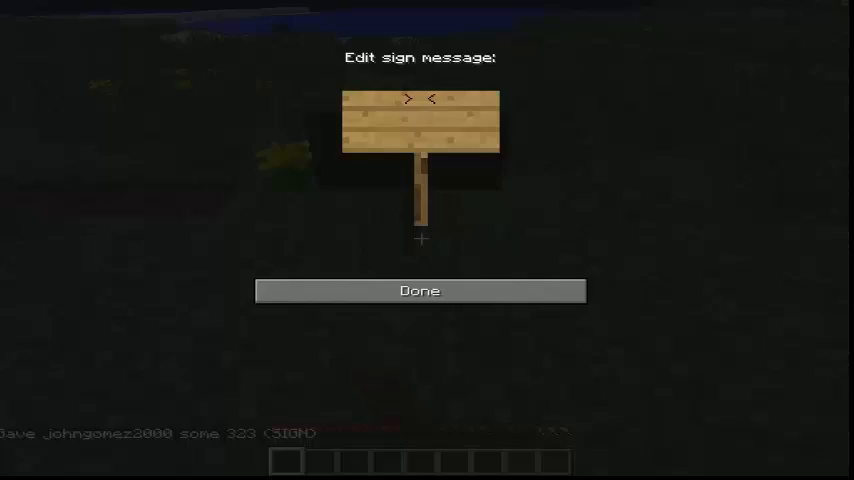
text(Ctsigns)
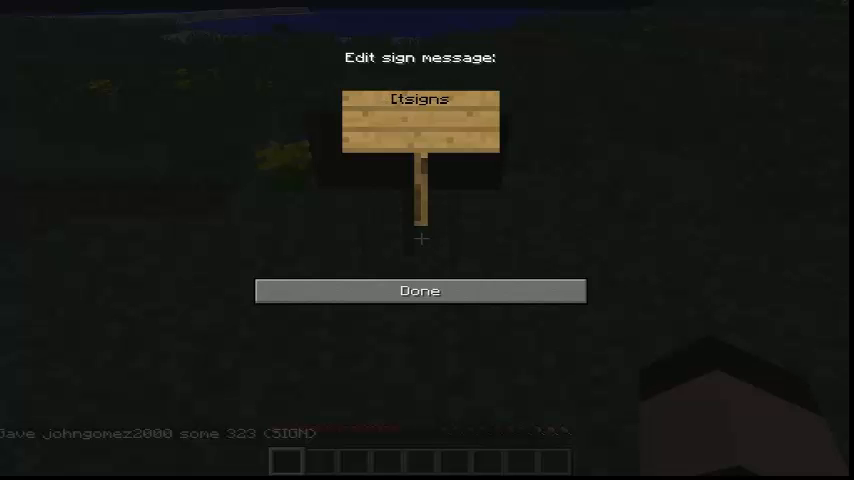
text(])
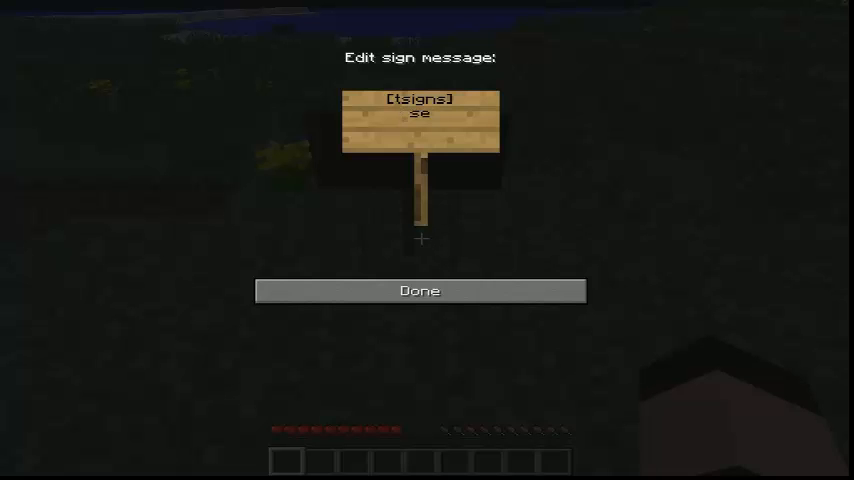
text(rver2)
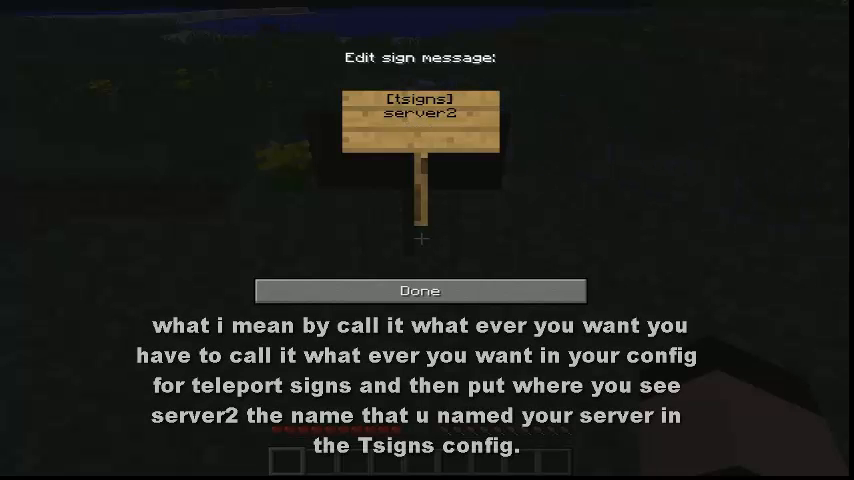
text(t)
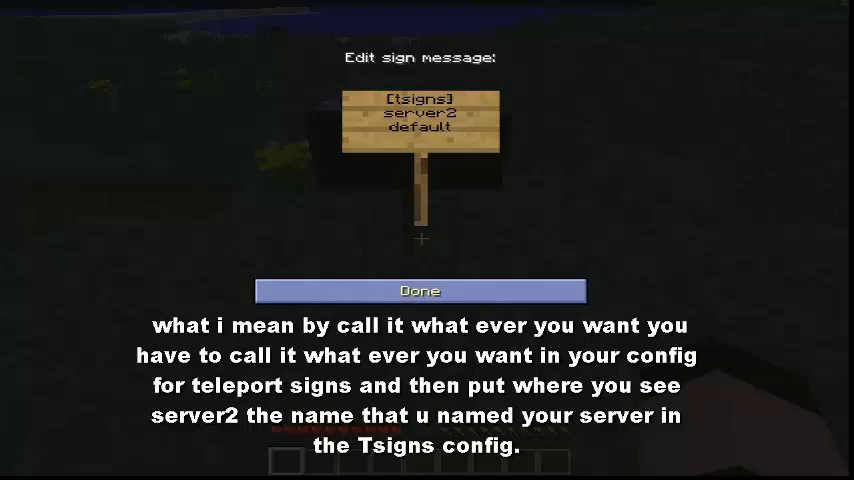
key(Escape)
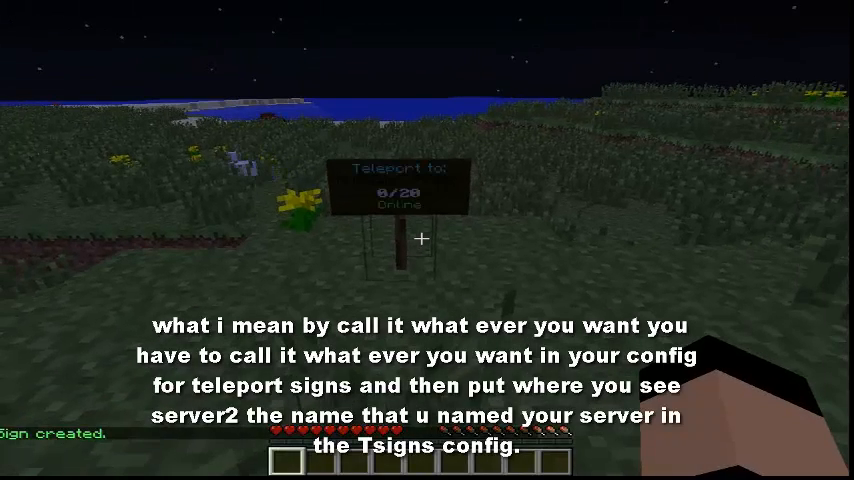
text(/day)
Try /day, then run /time set 0 to make the world daytime.
key(Return)
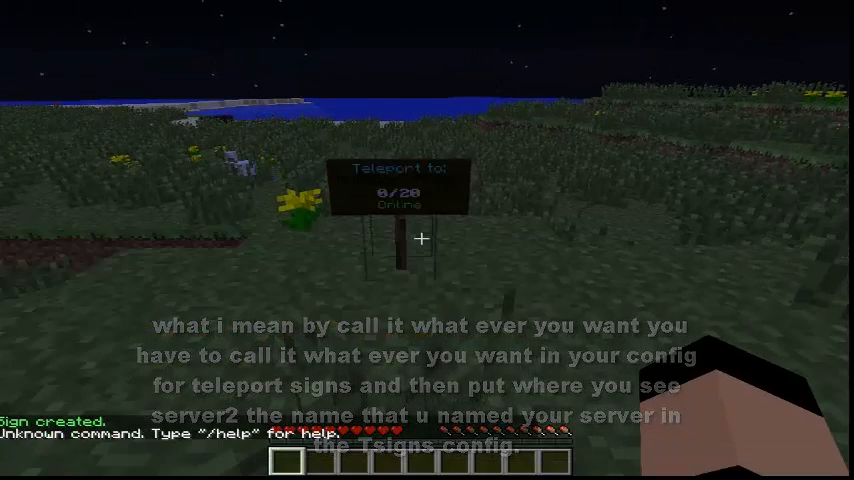
text(/)
text( 0)
key(Return)
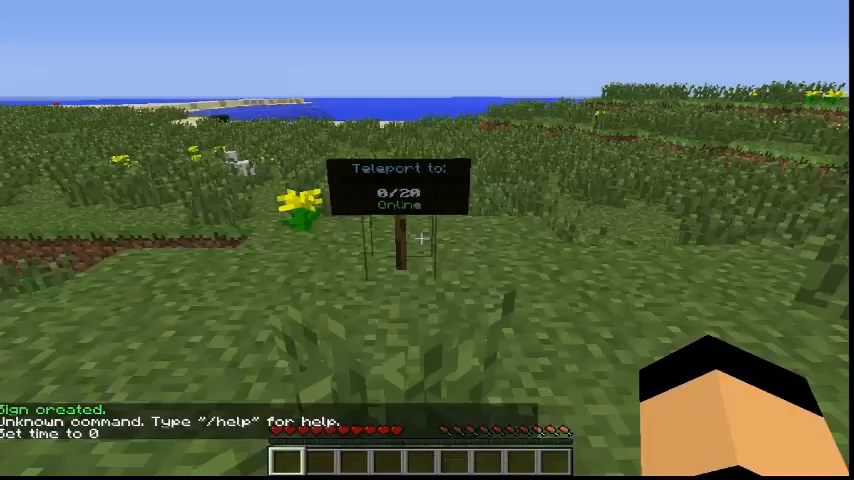